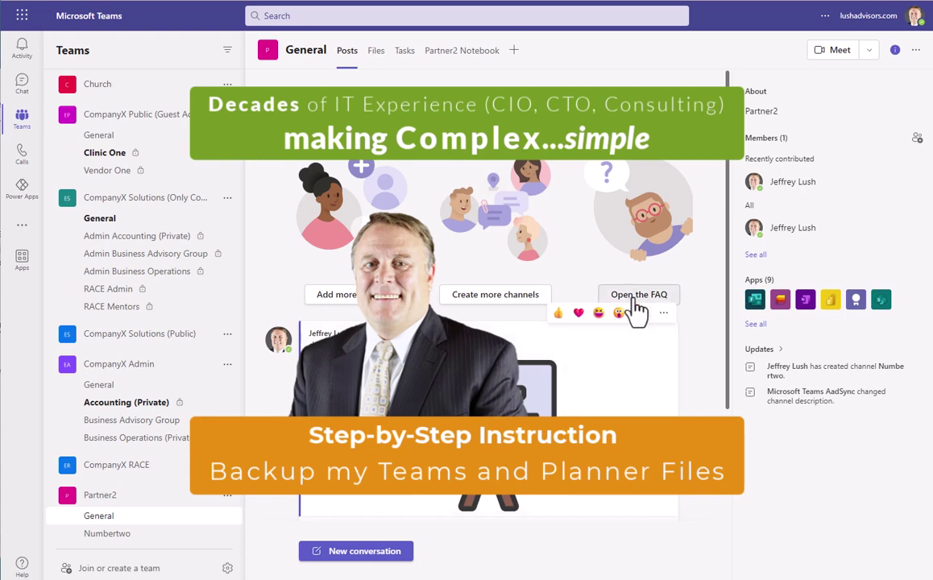
Hide the Teams channel details pane and show the Personal site's BackupTarget folder
left_click(894, 49)
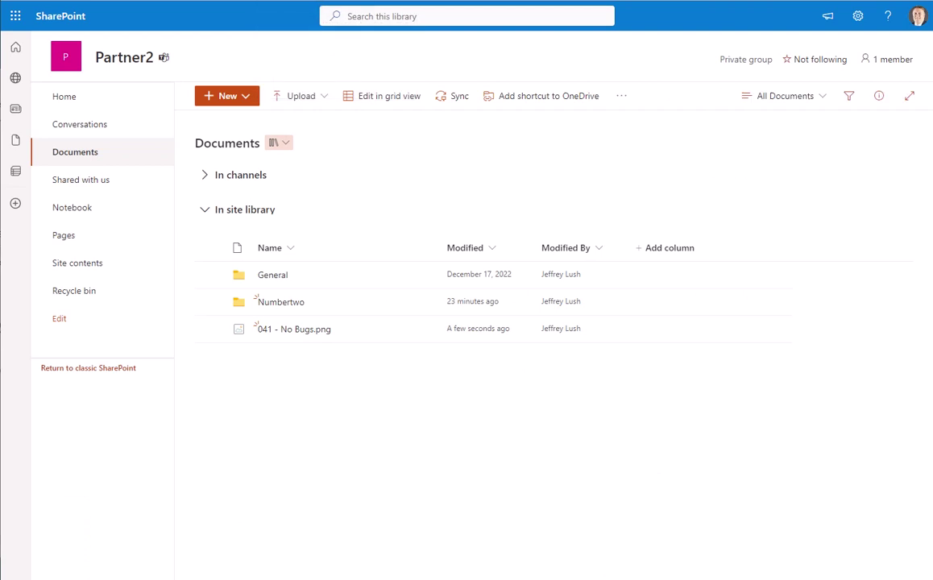
left_click(381, 1)
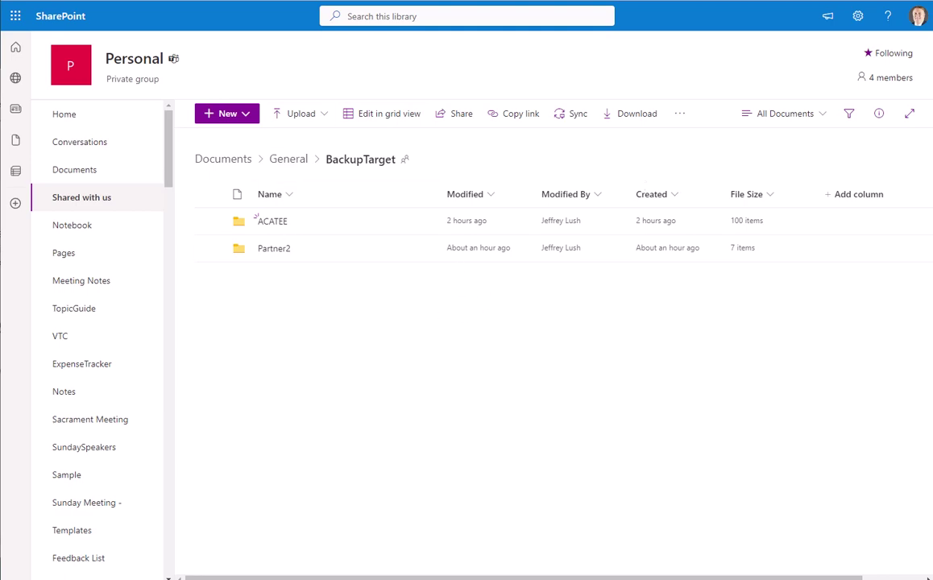
Bring up the QuickTips document in Word and dismiss its dictation toolbar
key("alt+Tab")
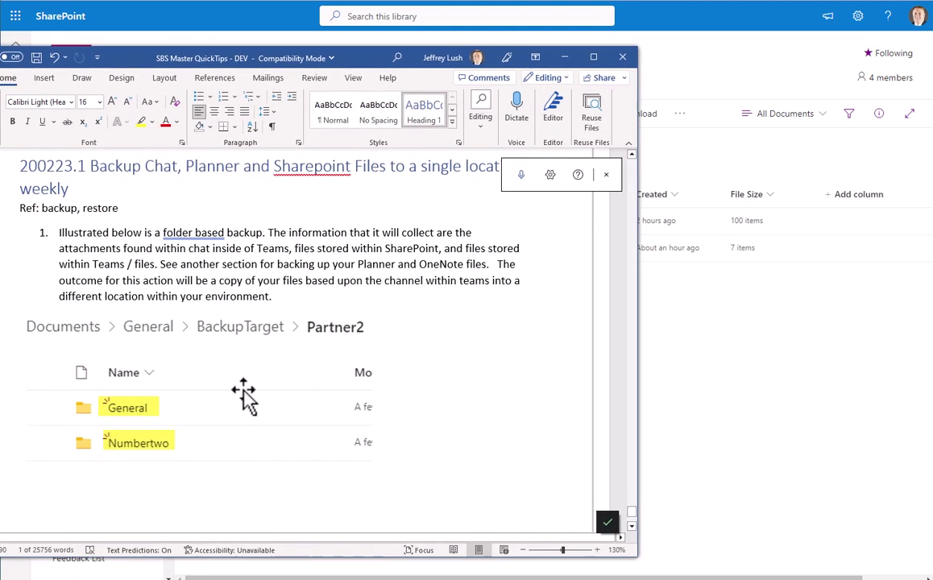
scroll(290, 358, "down", 3)
scroll(295, 359, "up", 3)
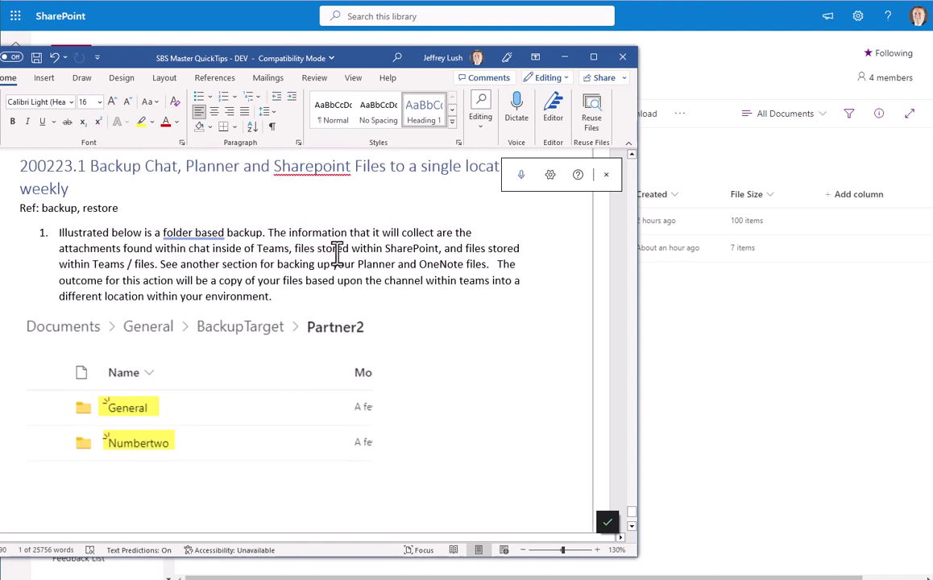
scroll(336, 254, "down", 1)
left_click(605, 174)
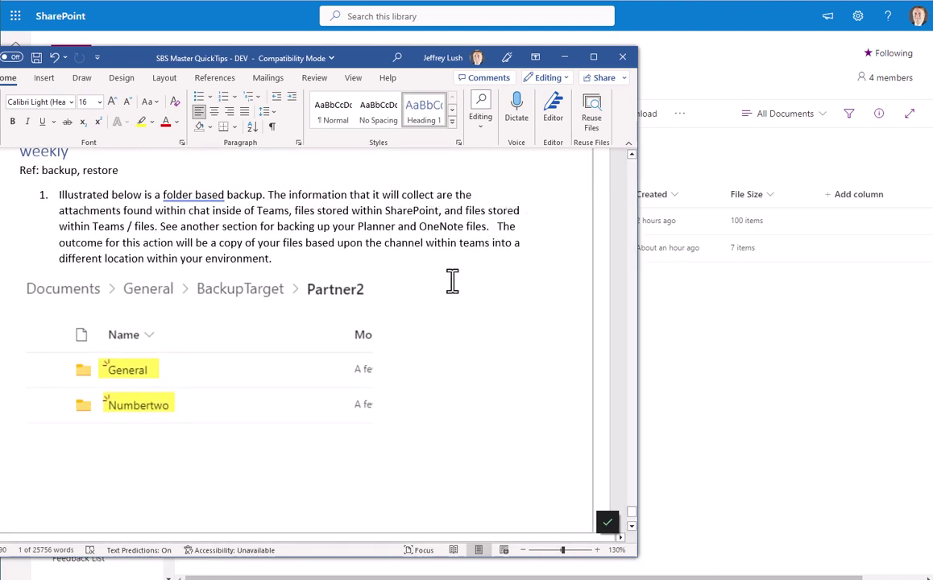
Read through the backup notes, then minimize Word and return to Partner2's General files
scroll(452, 280, "down", 20)
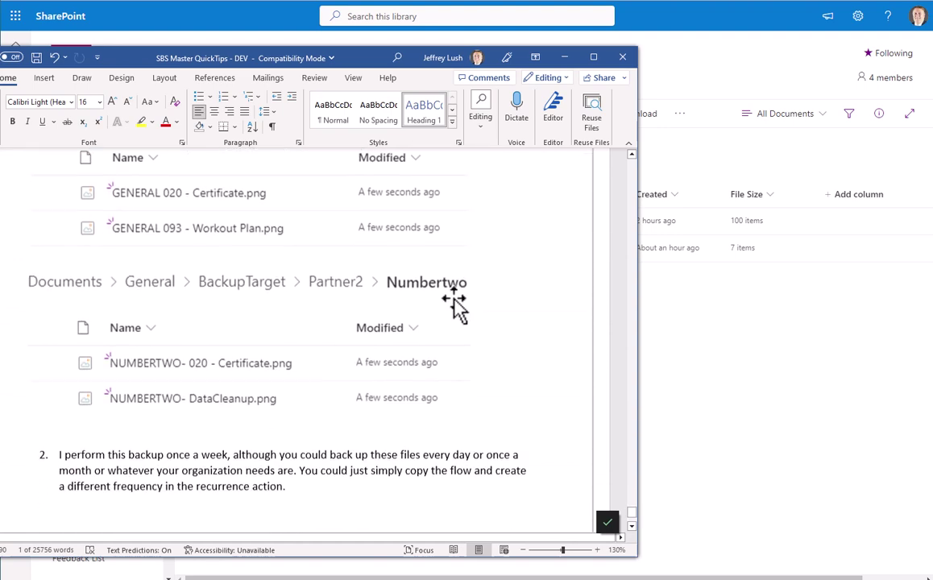
scroll(451, 306, "down", 20)
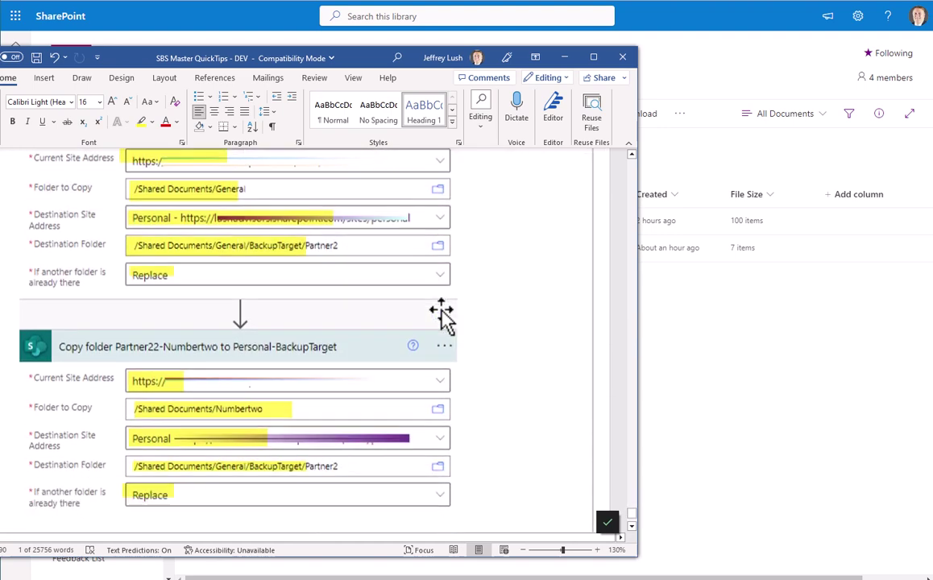
scroll(439, 320, "down", 20)
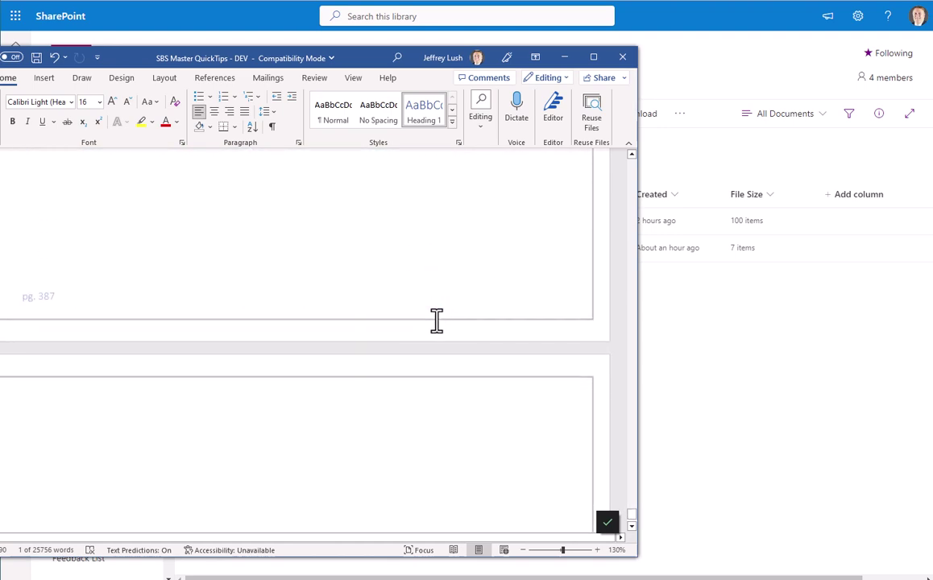
scroll(436, 319, "down", 20)
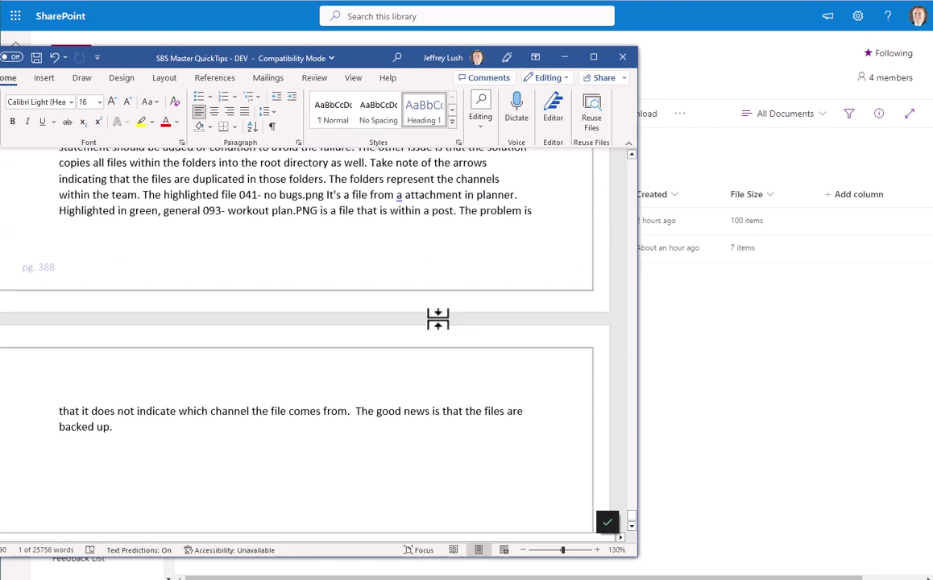
scroll(441, 320, "down", 5)
scroll(449, 323, "up", 20)
scroll(448, 322, "up", 10)
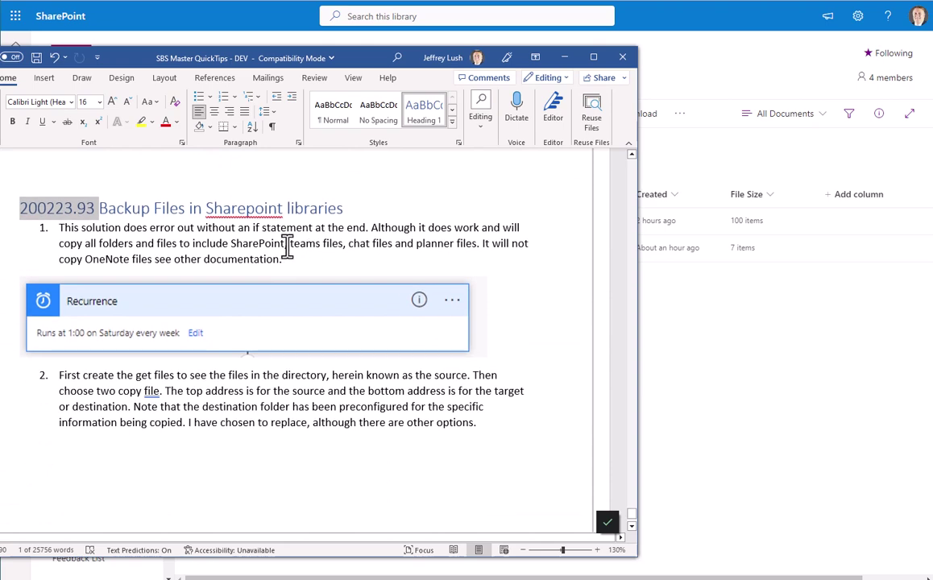
scroll(287, 246, "up", 5)
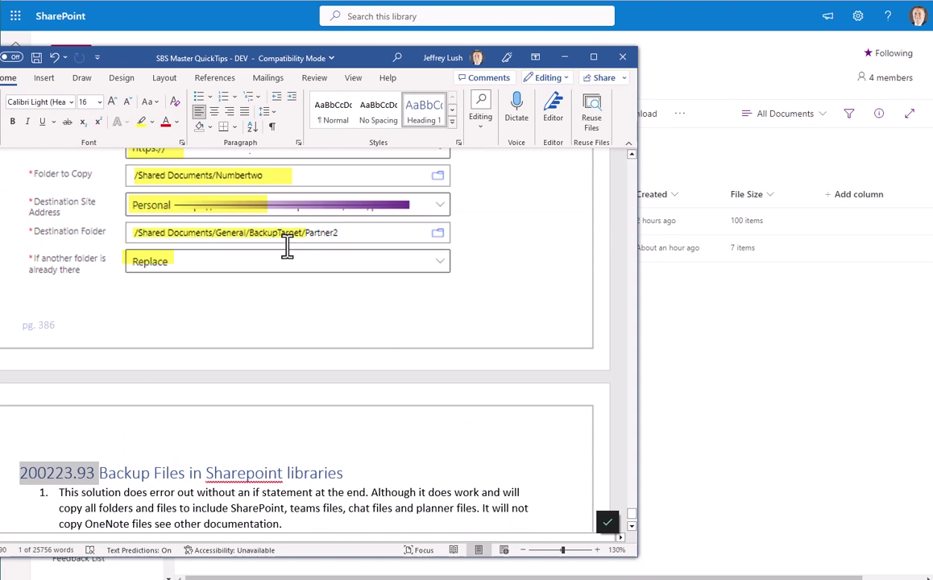
left_click(563, 57)
key("alt+Tab")
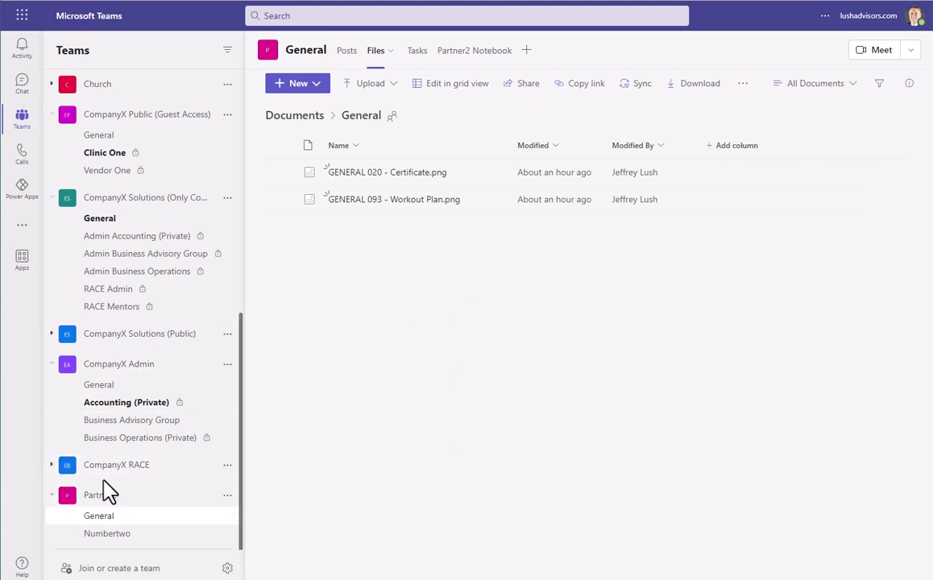
Collapse the CompanyX Solutions, CompanyX Public (Guest Access) and CompanyX Admin teams in the sidebar
left_click(55, 200)
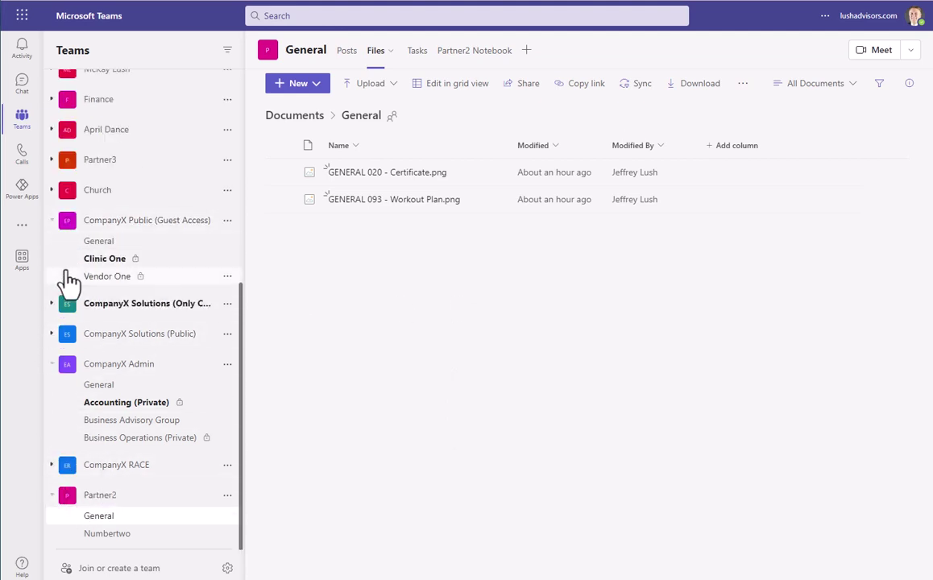
left_click(58, 219)
left_click(53, 364)
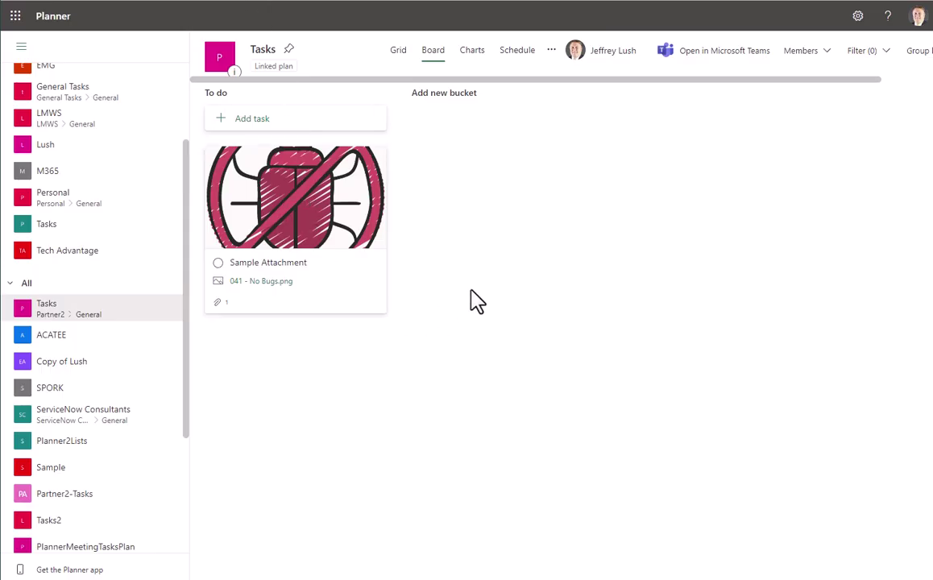
Open the plan's Files from the overflow menu to reach the Partner2 SharePoint library
left_click(552, 52)
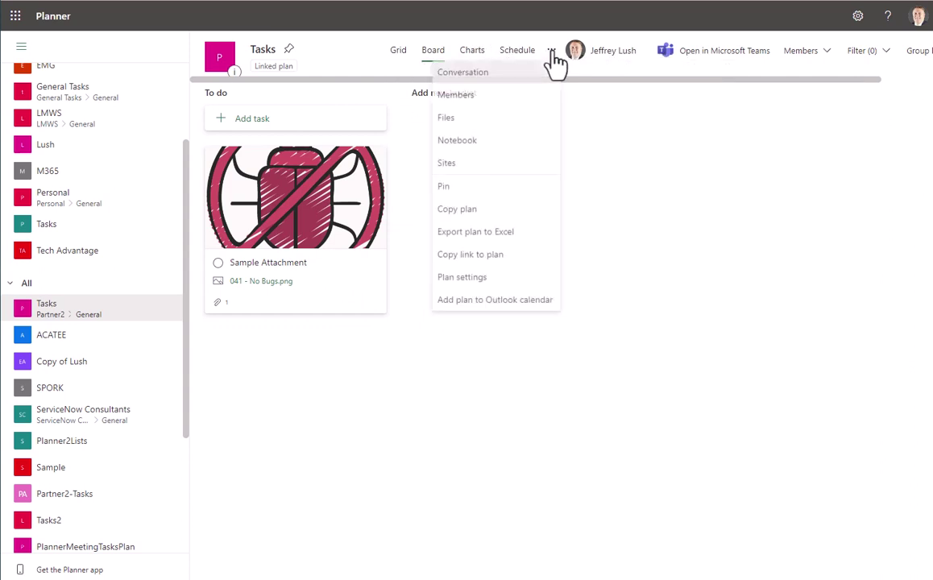
right_click(457, 127)
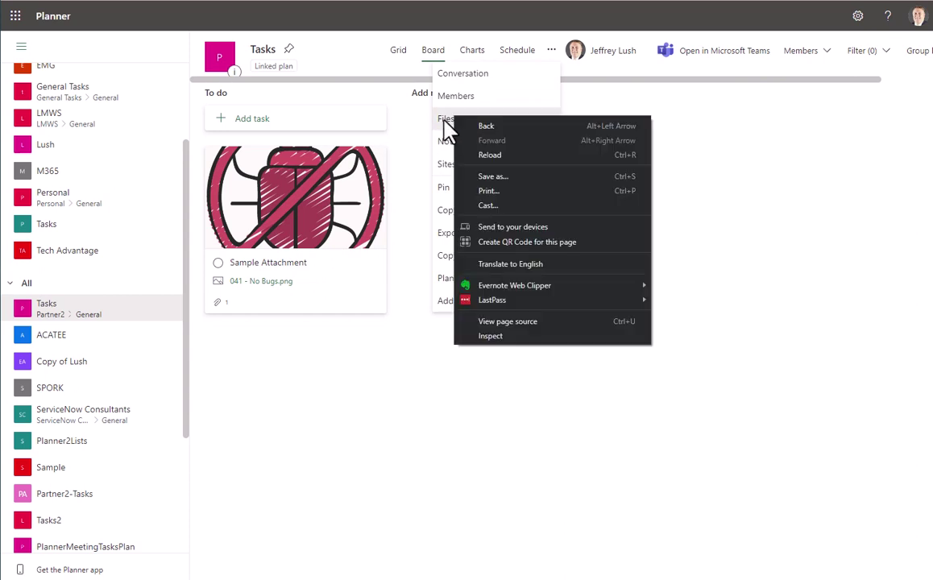
left_click(445, 121)
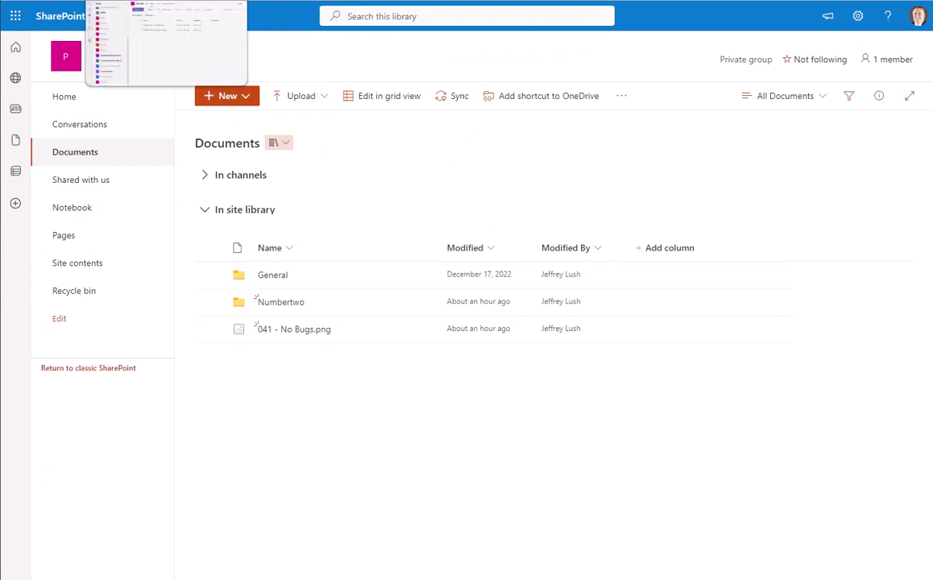
key("alt+Tab")
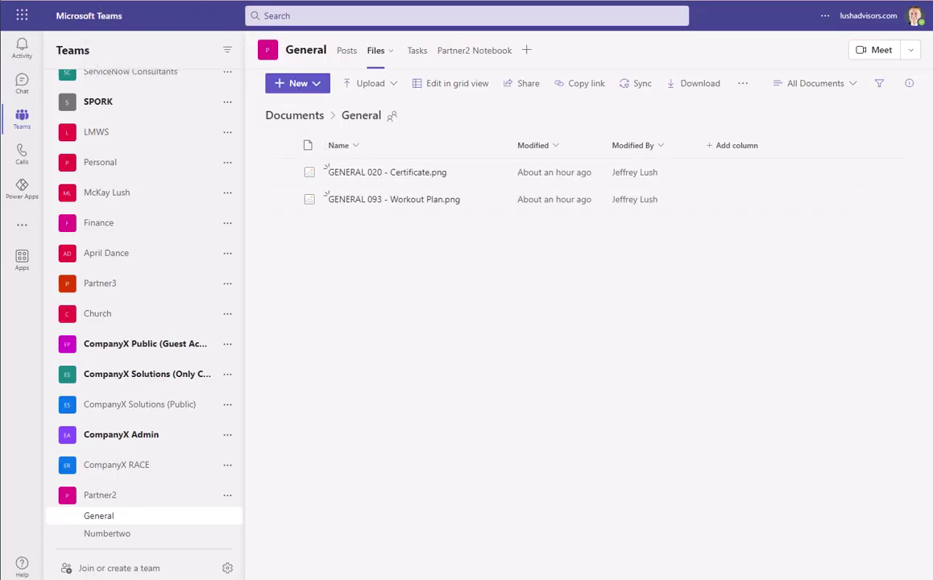
key("alt+Tab")
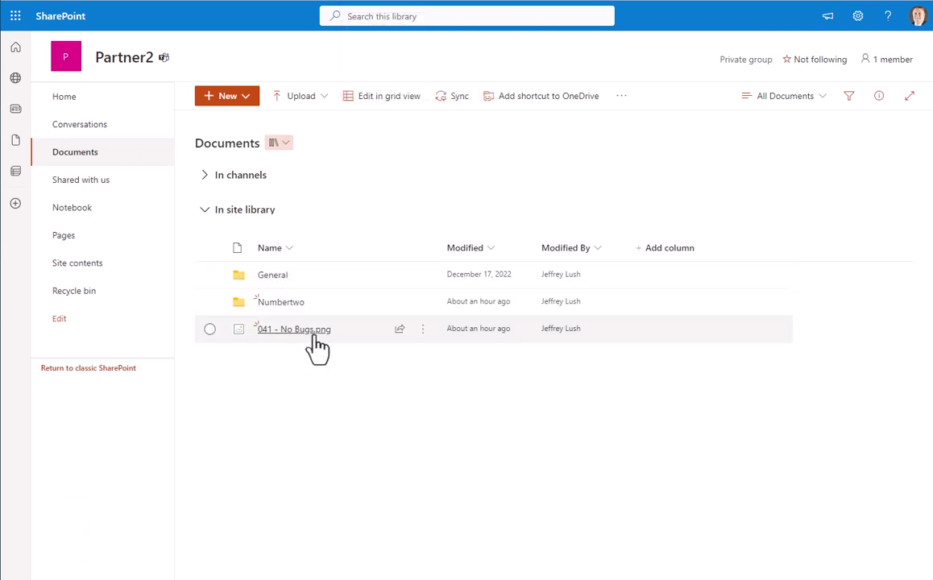
mouse_move(307, 334)
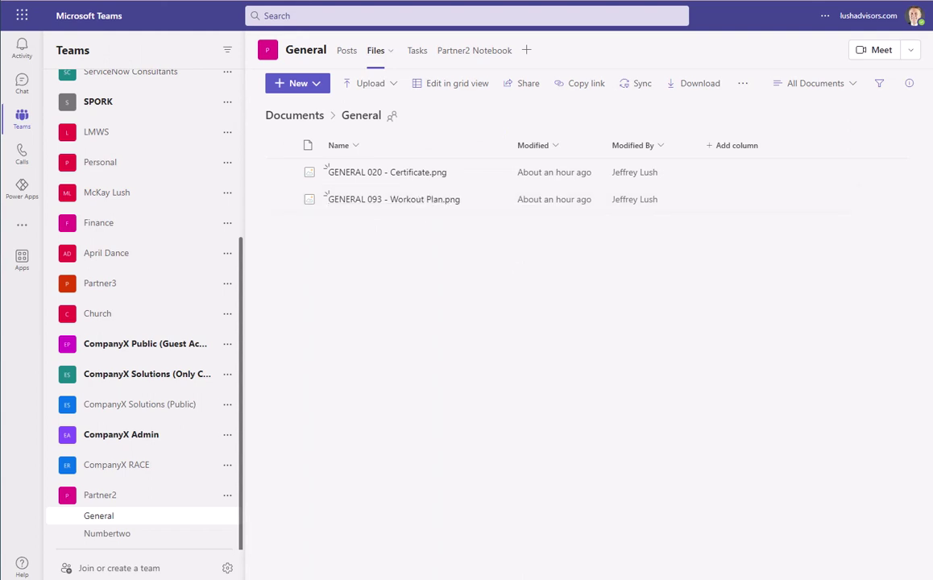
key("alt+Tab")
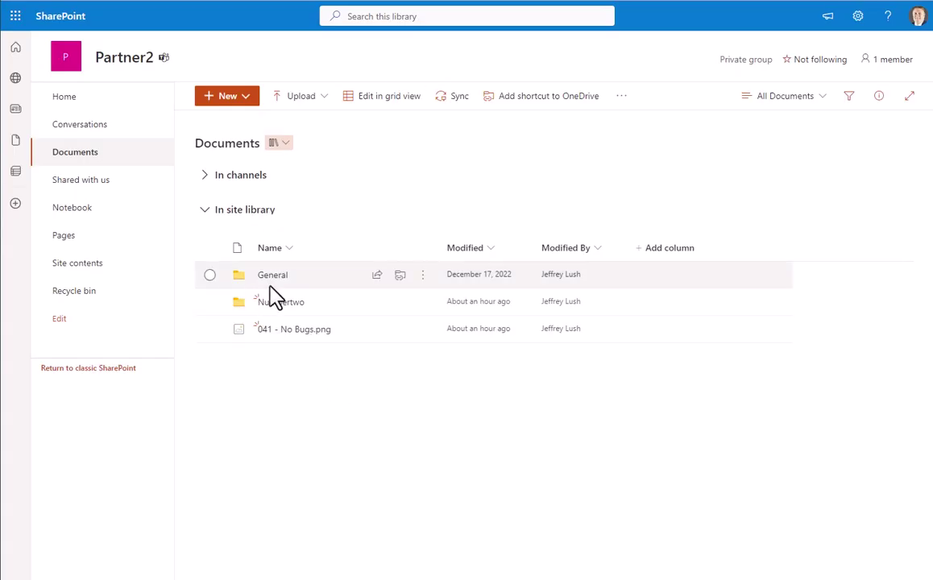
left_click(274, 276)
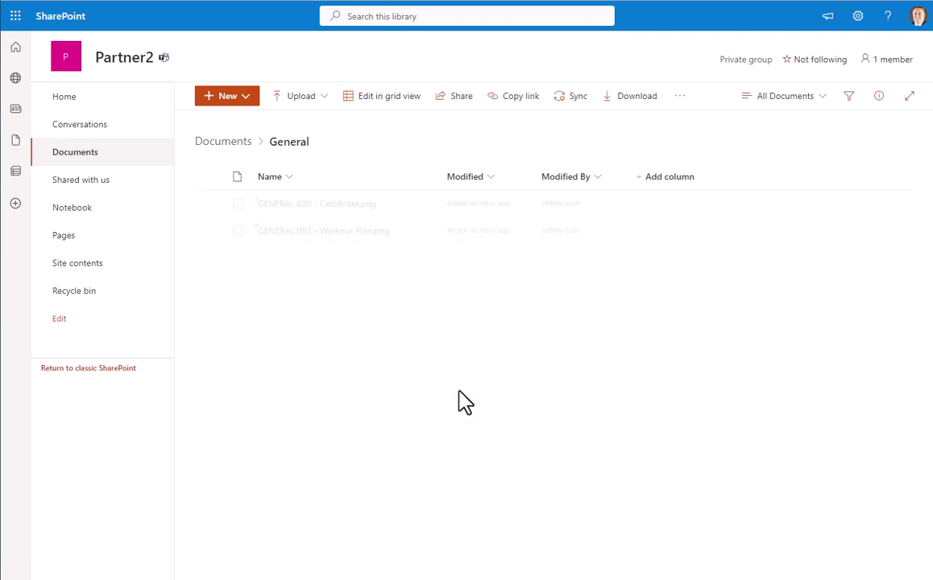
left_click(242, 147)
left_click(261, 304)
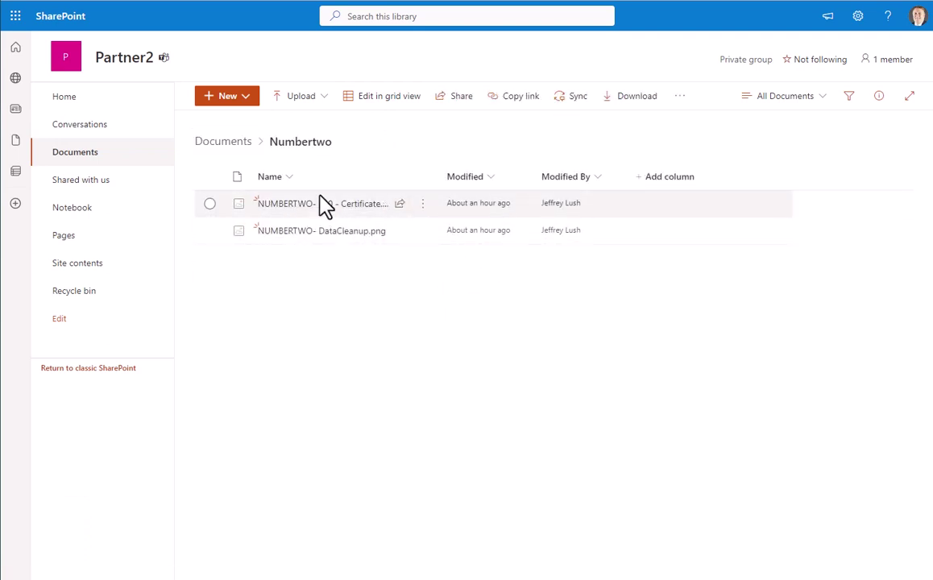
left_click(222, 145)
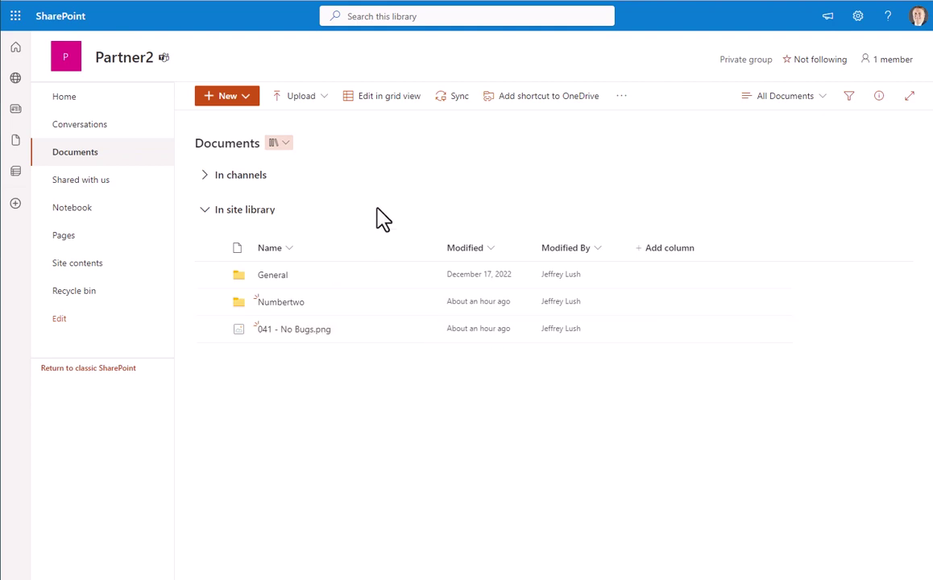
Expand and then collapse the In channels folder group in the Personal site library
left_click(208, 183)
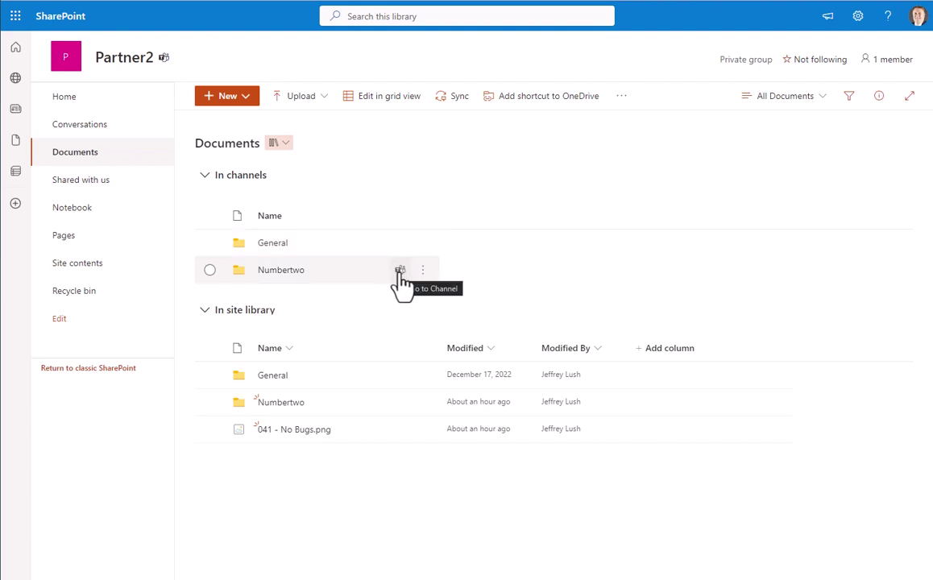
left_click(205, 180)
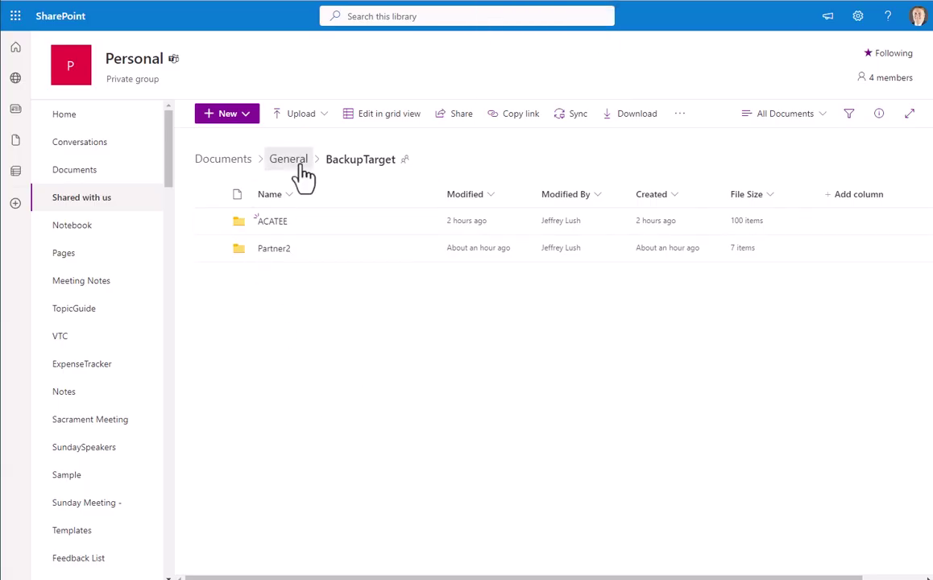
left_click(293, 161)
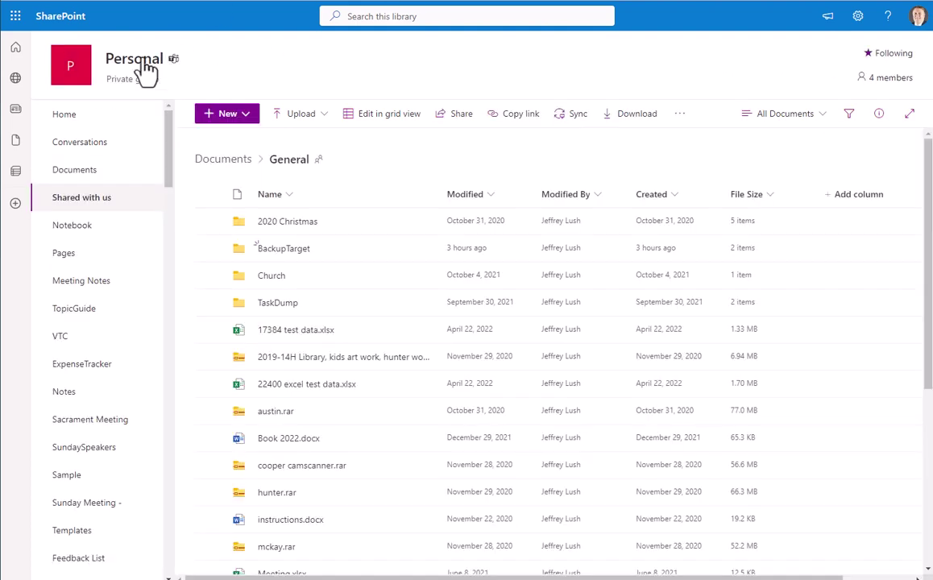
mouse_move(144, 66)
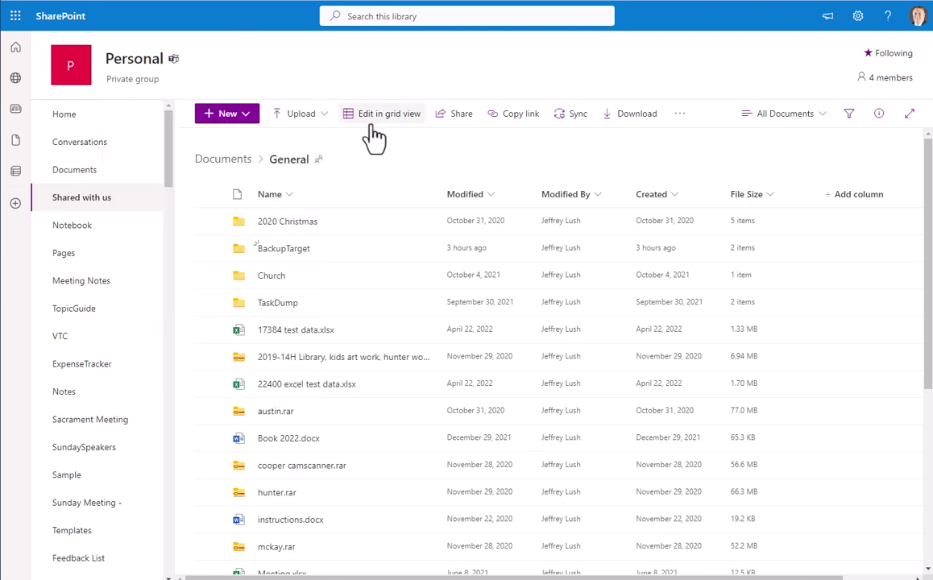
left_click(282, 249)
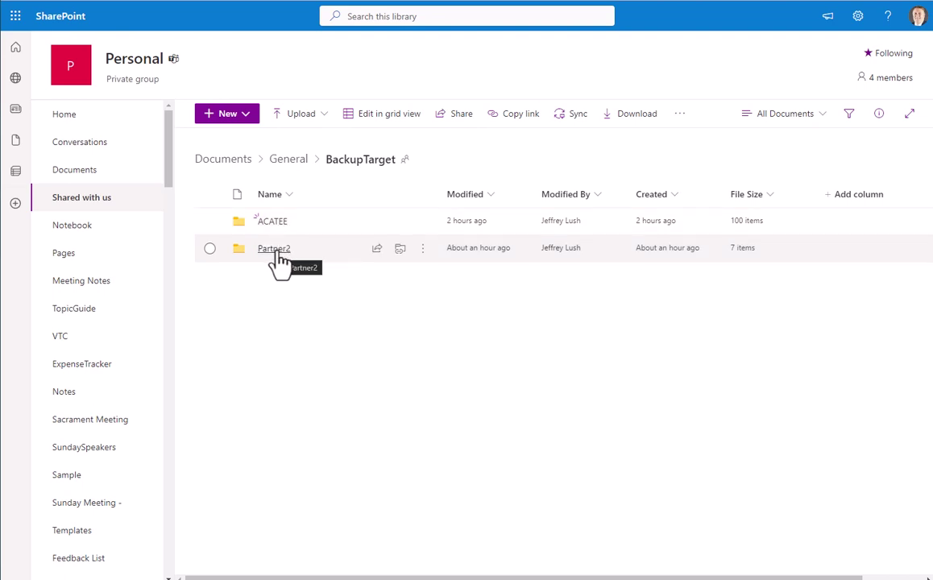
left_click(274, 222)
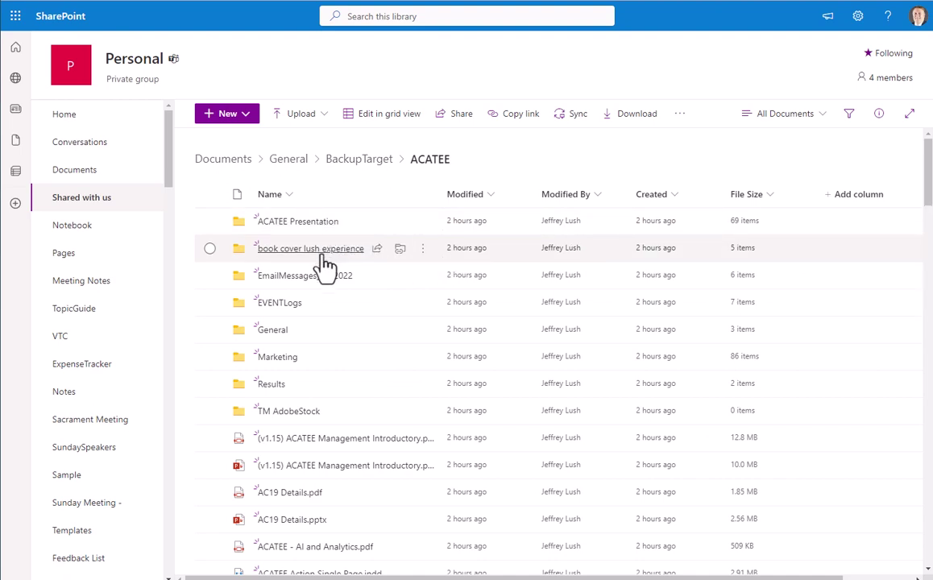
left_click(276, 330)
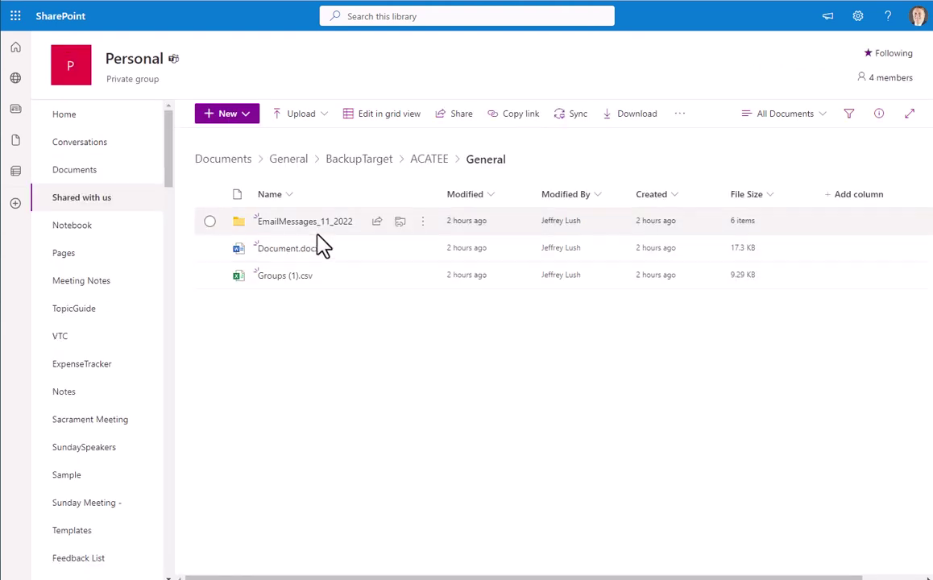
left_click(355, 161)
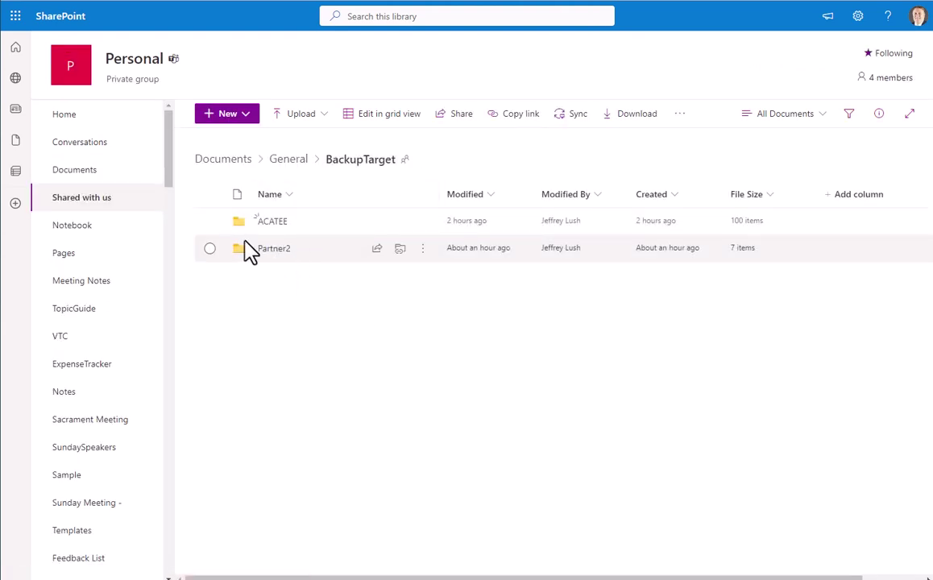
Open the Partner2 backup folder and check the contents of its General and Numbertwo subfolders
left_click(274, 250)
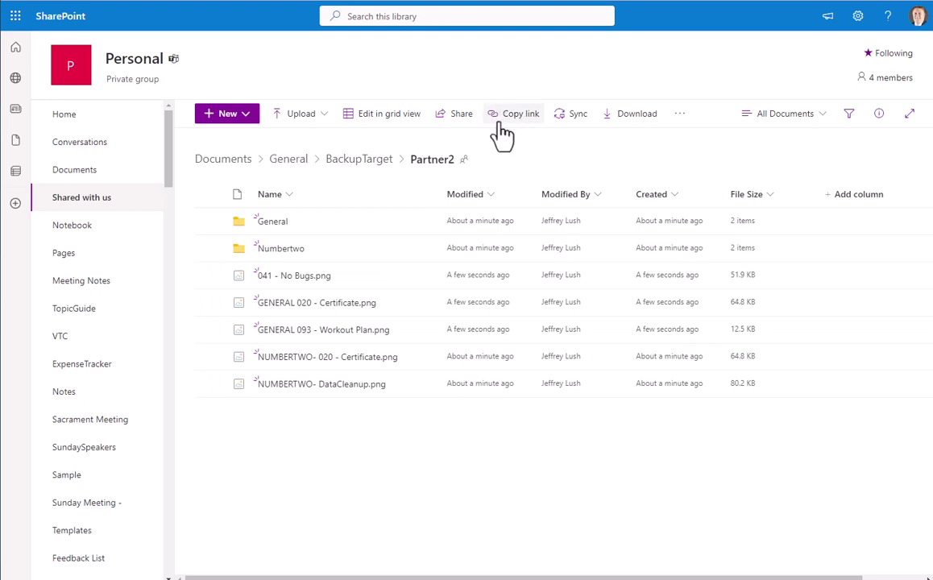
left_click(338, 222)
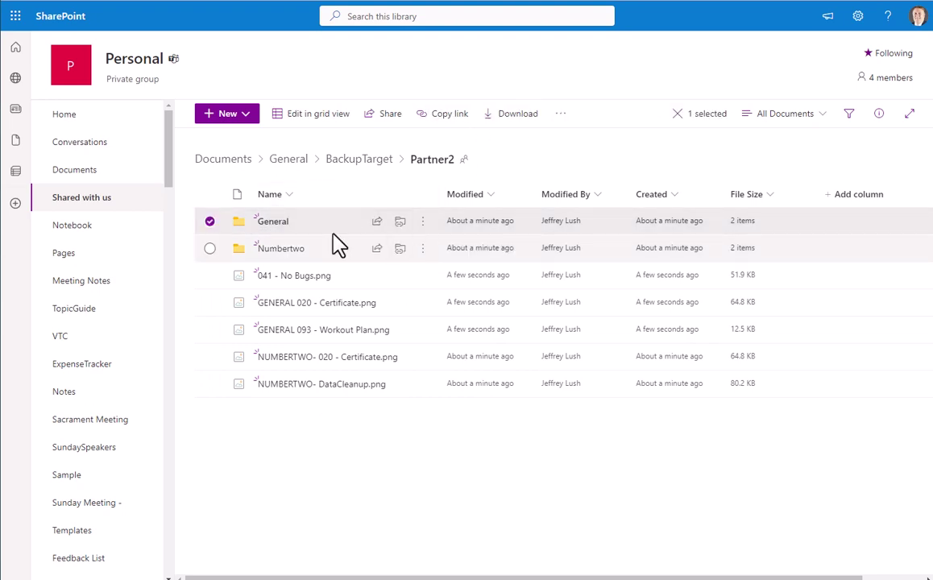
left_click(271, 222)
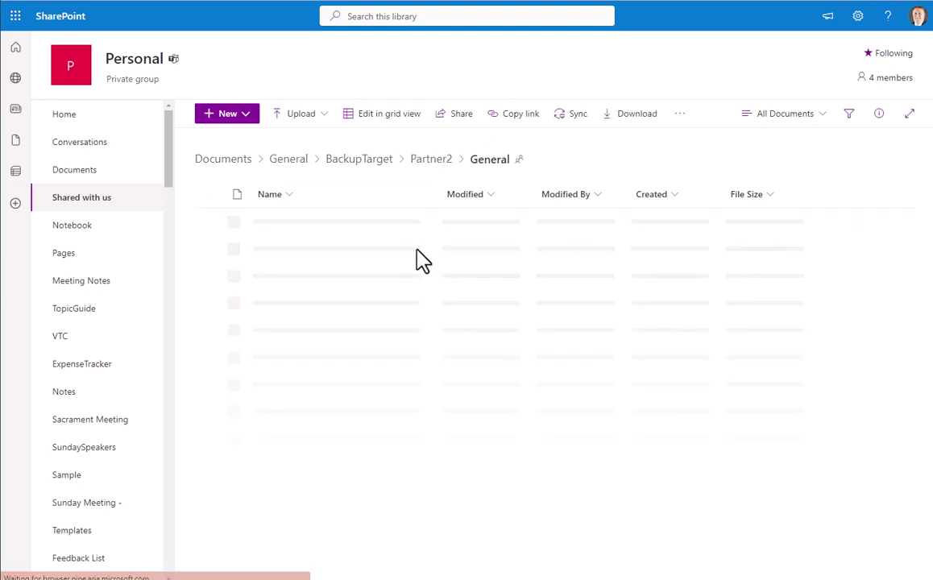
left_click(428, 161)
left_click(289, 249)
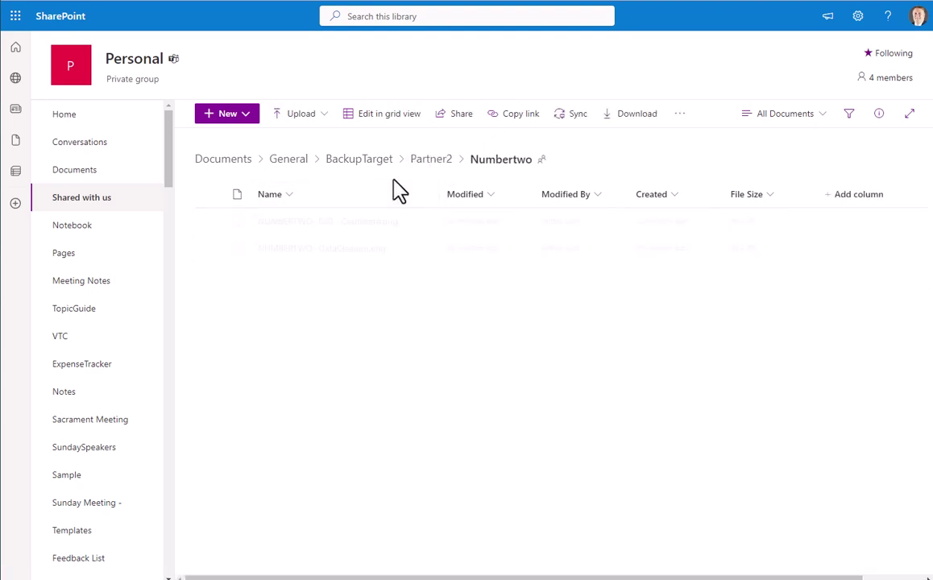
left_click(433, 165)
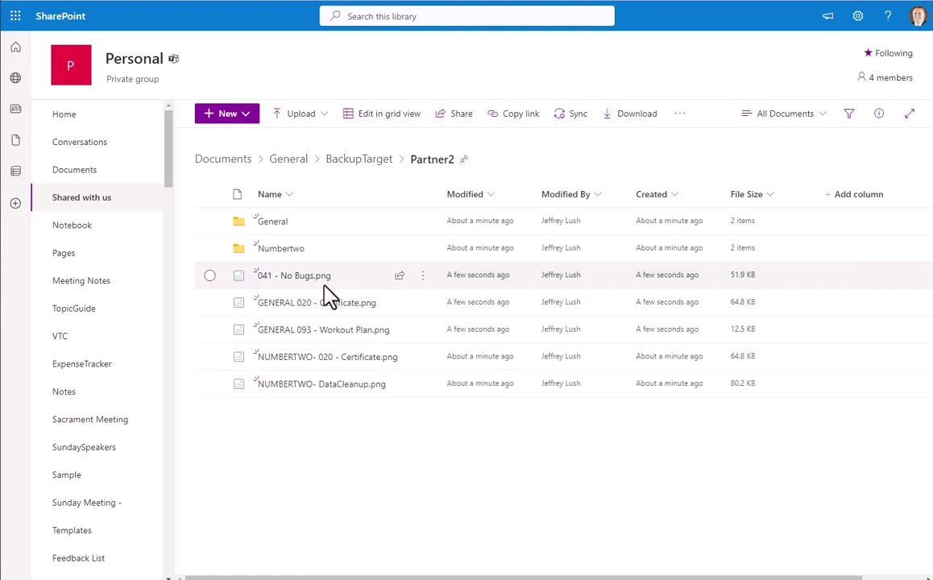
mouse_move(289, 278)
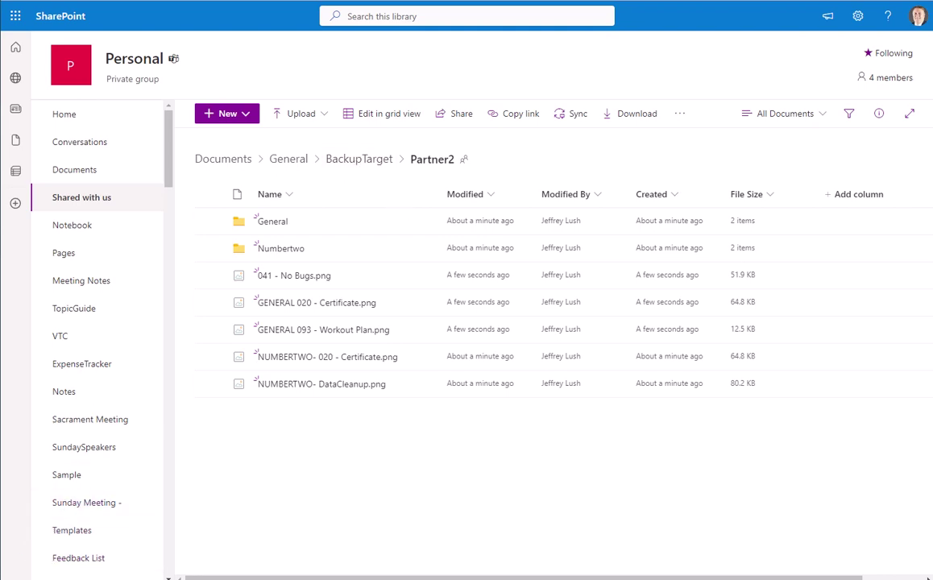
Bring the QuickTips Word document forward and enlarge its window across the screen
key("alt+Tab")
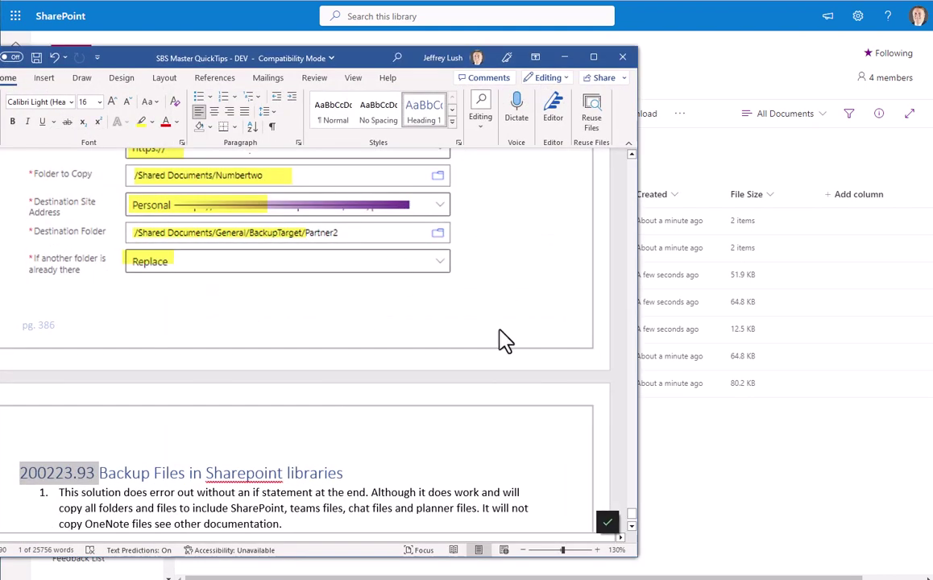
left_click_drag(368, 45, 437, 25)
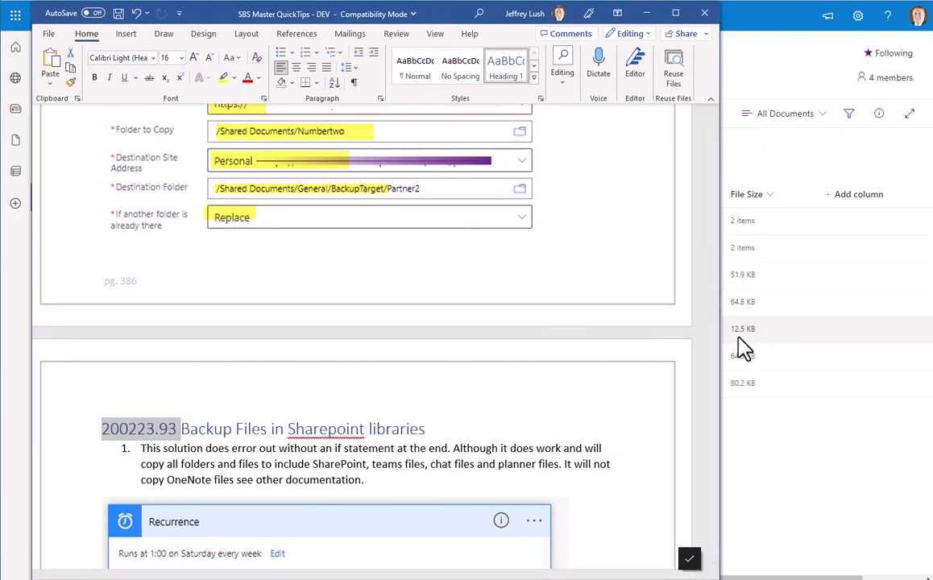
left_click_drag(718, 339, 922, 337)
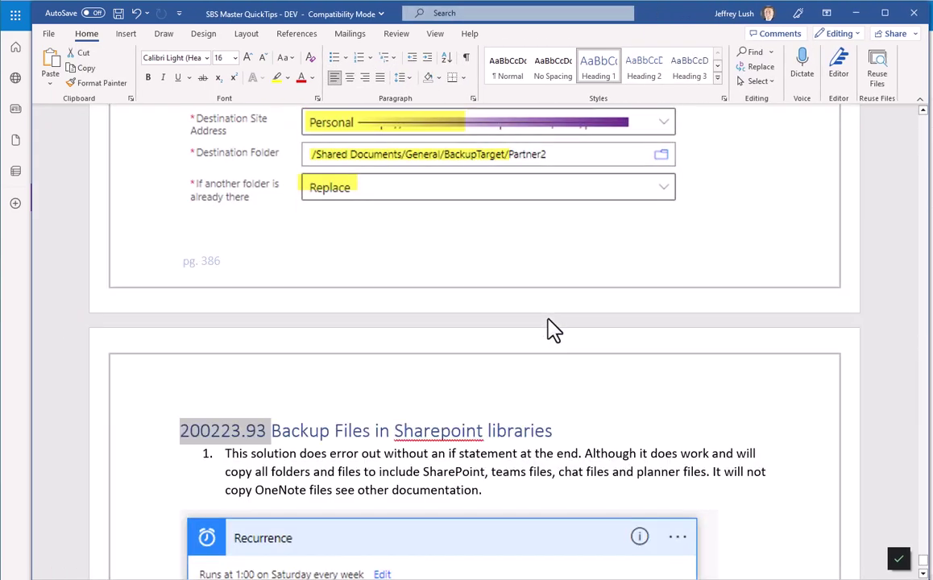
Scroll to section 200223.93, Backup Files in Sharepoint libraries, with its Saturday 1:00 recurrence
scroll(553, 330, "up", 10)
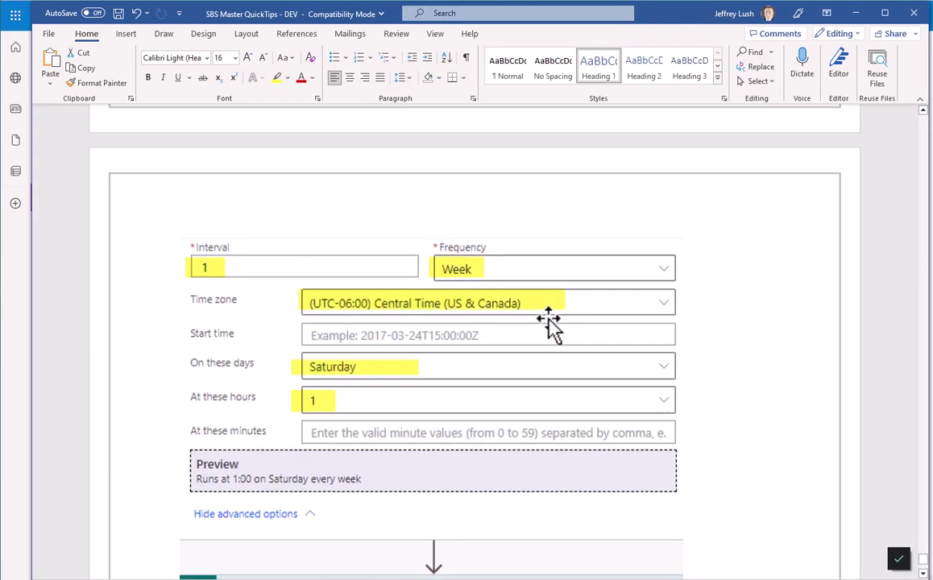
scroll(553, 330, "up", 10)
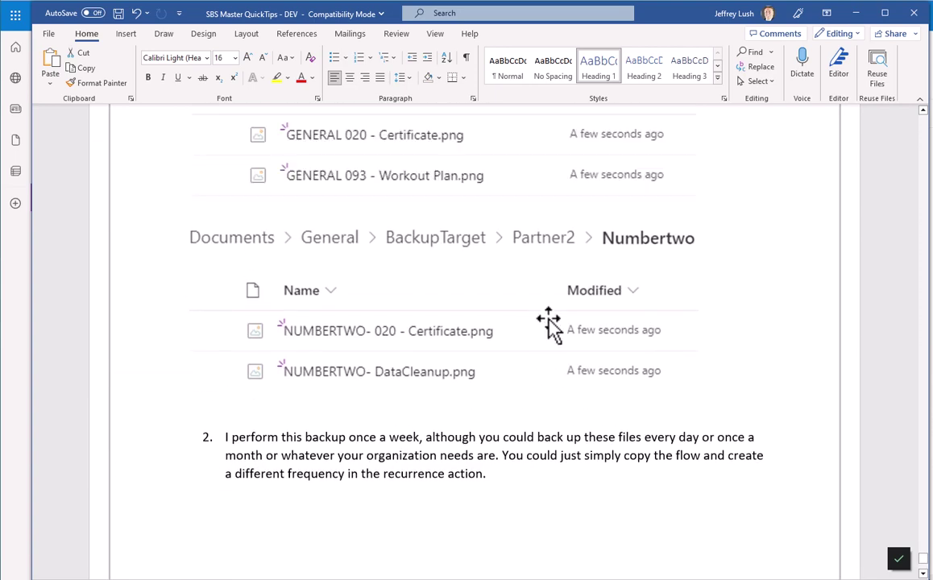
scroll(548, 324, "up", 10)
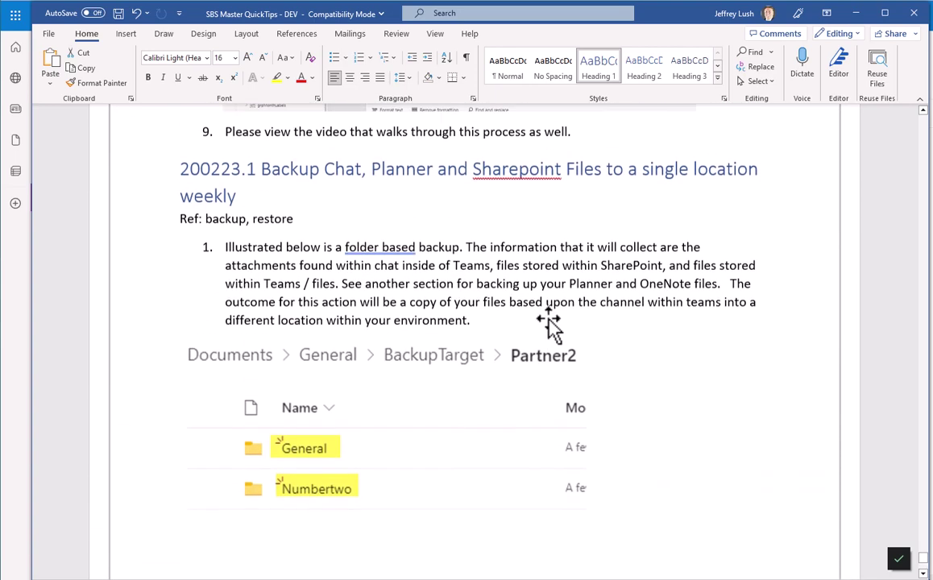
scroll(549, 325, "down", 1)
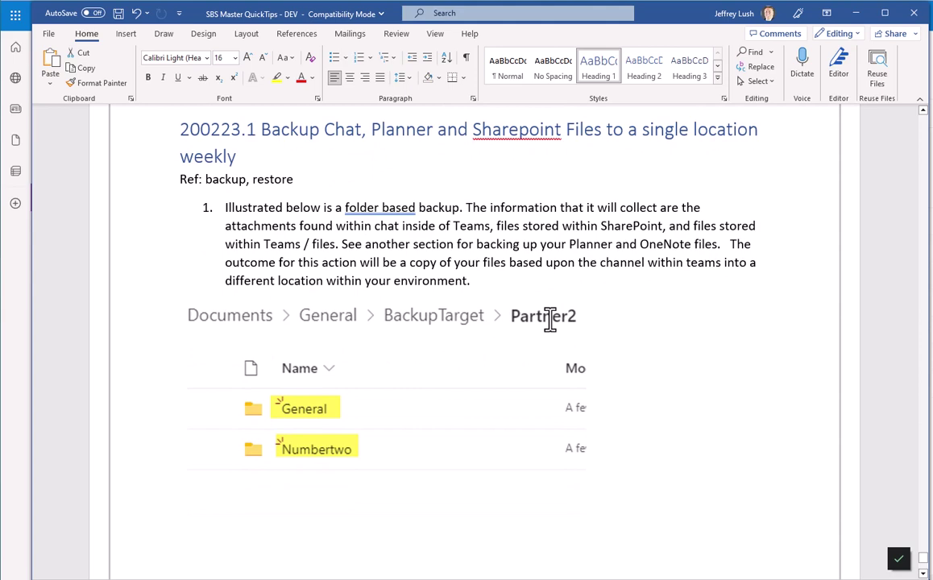
scroll(556, 322, "down", 20)
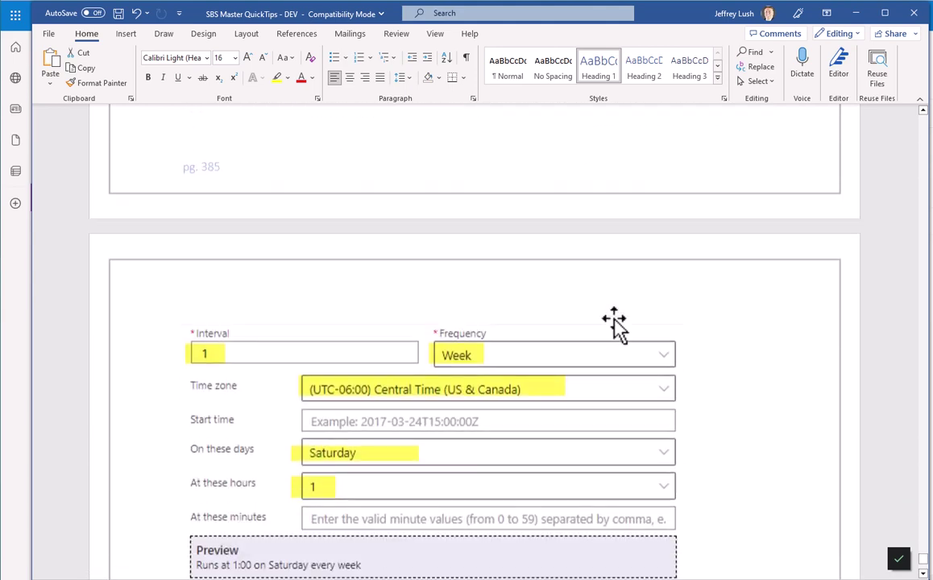
scroll(614, 325, "down", 20)
scroll(604, 339, "up", 2)
scroll(602, 341, "down", 2)
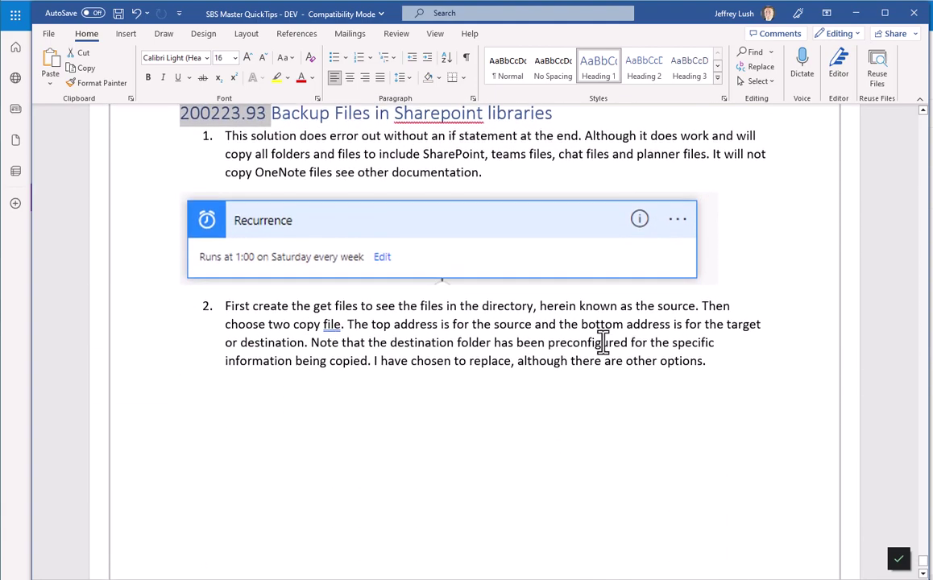
scroll(501, 341, "down", 15)
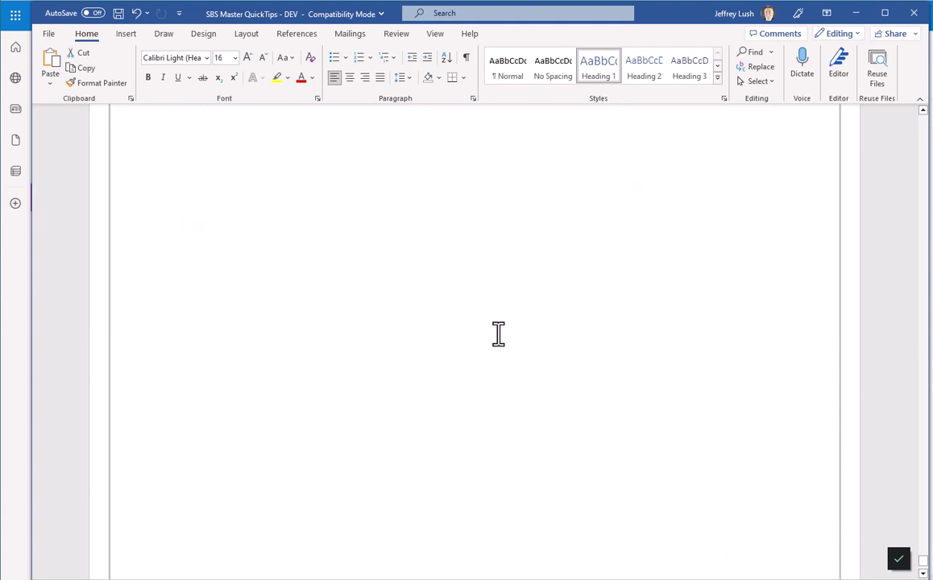
scroll(498, 338, "down", 18)
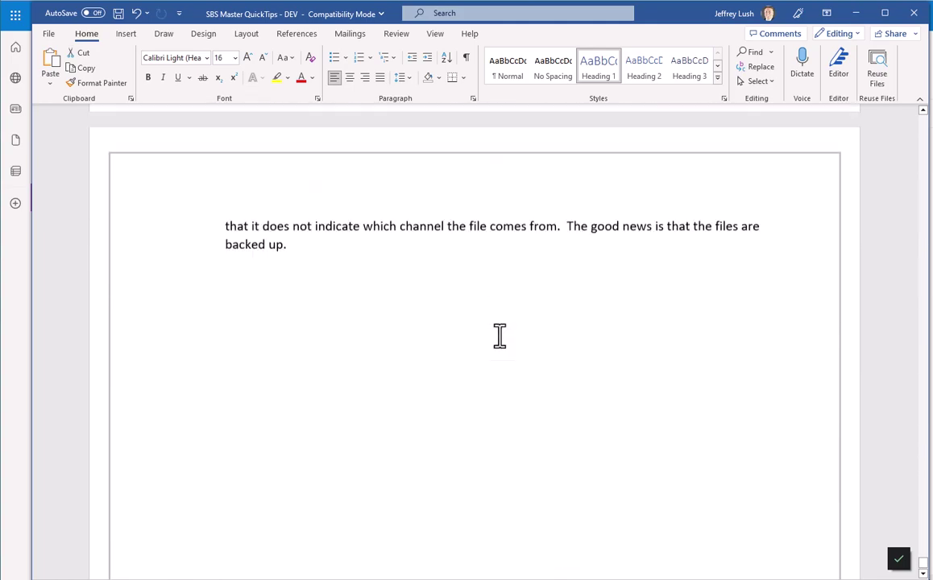
scroll(498, 338, "up", 20)
scroll(498, 338, "down", 20)
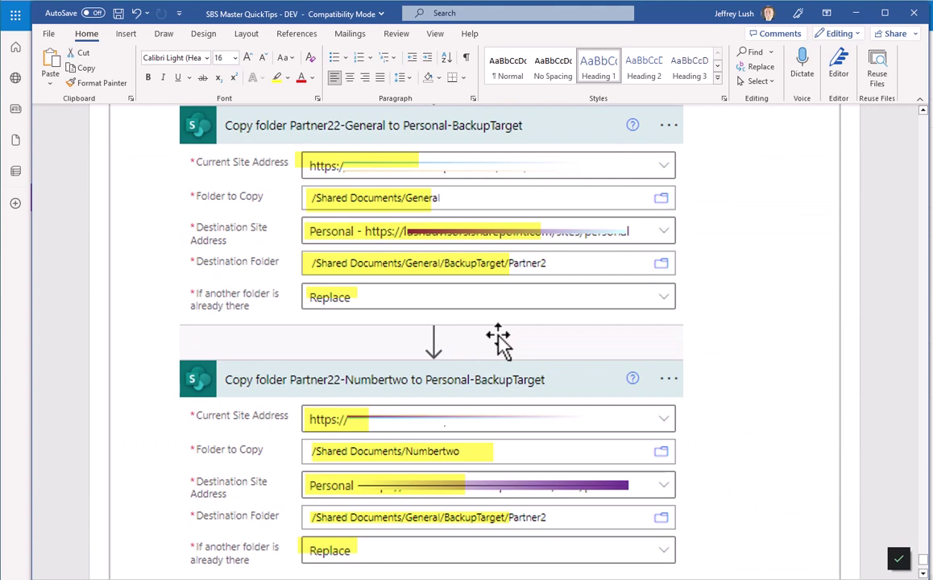
scroll(498, 339, "up", 8)
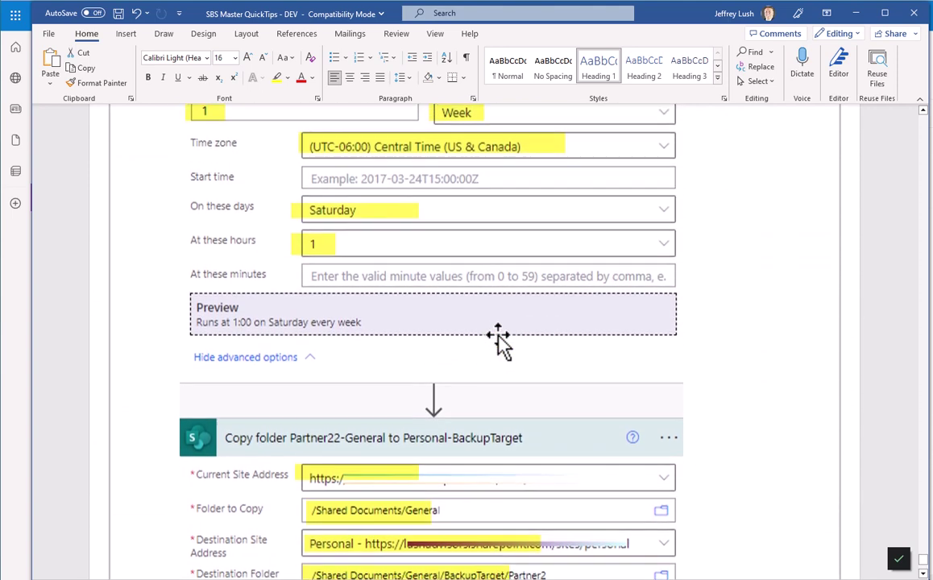
Scroll through the Recurrence and Copy folder screenshots and select the embedded flow image
scroll(497, 338, "up", 1)
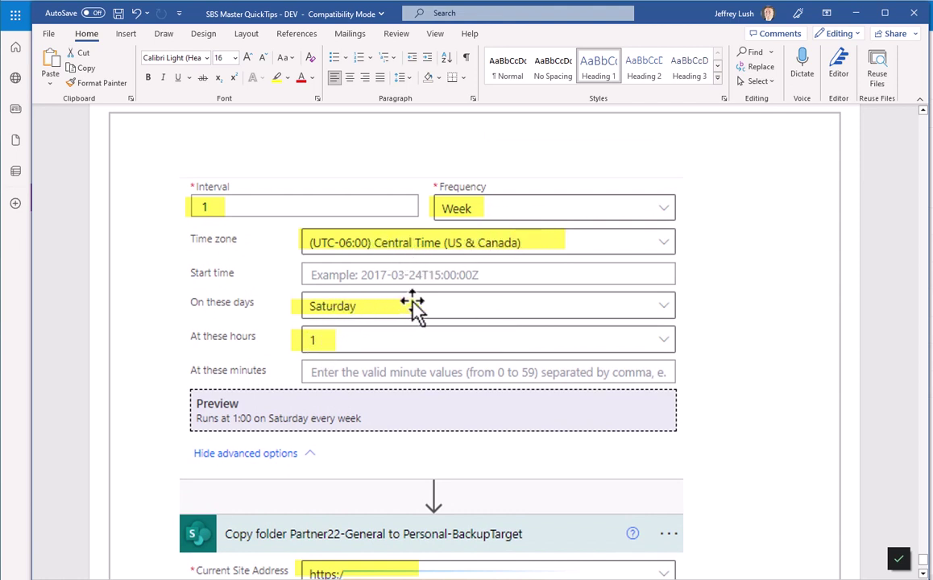
scroll(414, 305, "down", 10)
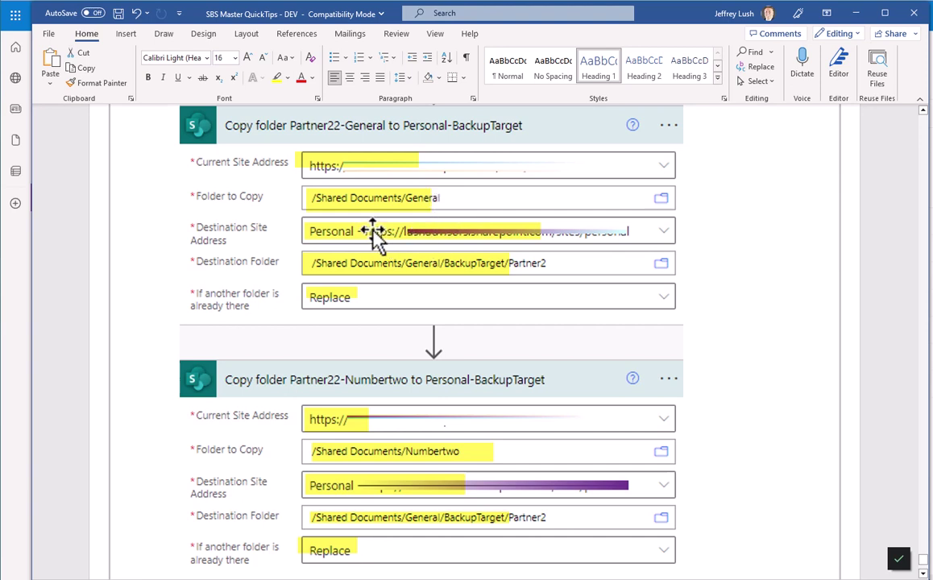
left_click(467, 234)
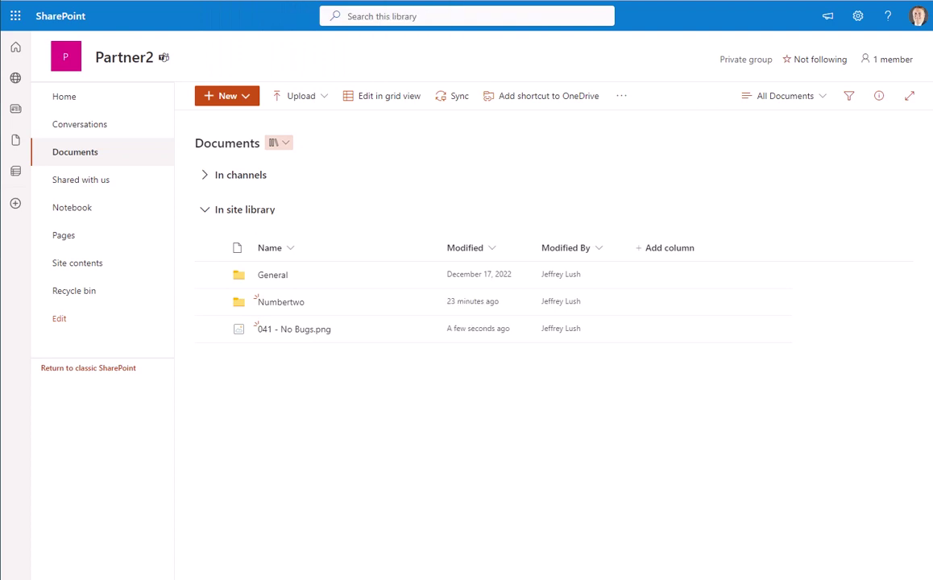
Go up to the Personal site's BackupTarget folder, then return to the Partner22-Numbertwo copy step in Word
key("ctrl+Tab")
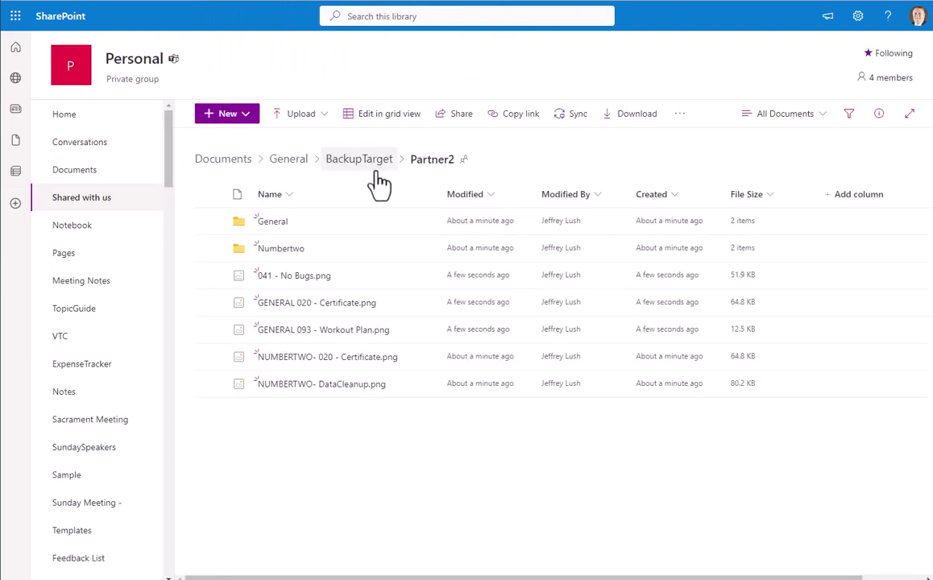
left_click(376, 164)
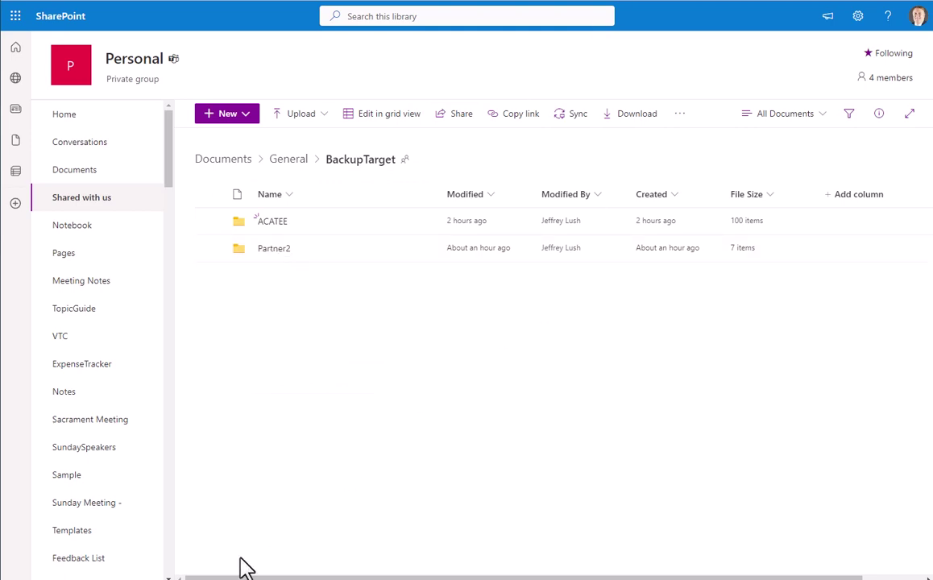
key("alt+Tab")
scroll(540, 338, "down", 4)
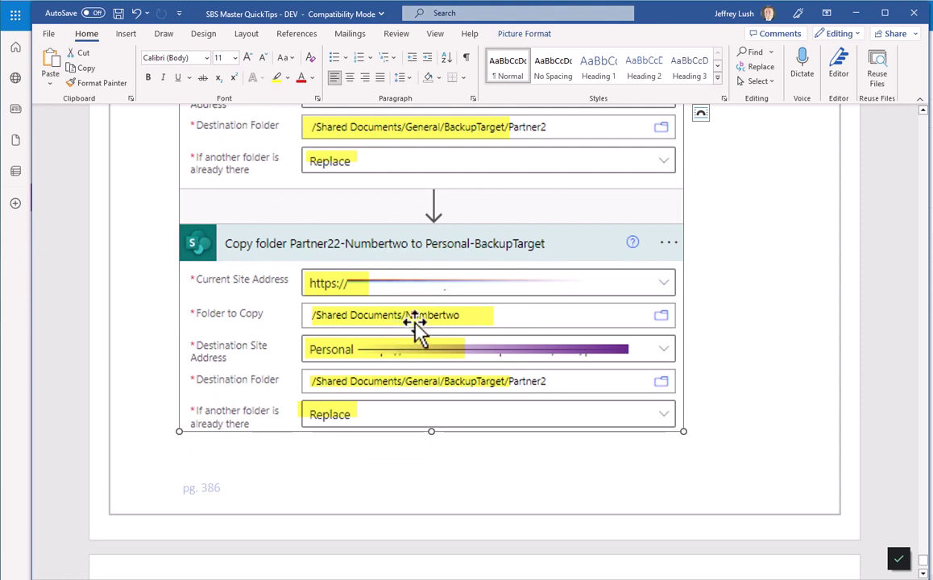
Compare the Copy folder Partner22-General and Partner22-Numbertwo screenshots in the Word document
scroll(415, 326, "down", 1)
scroll(432, 310, "up", 6)
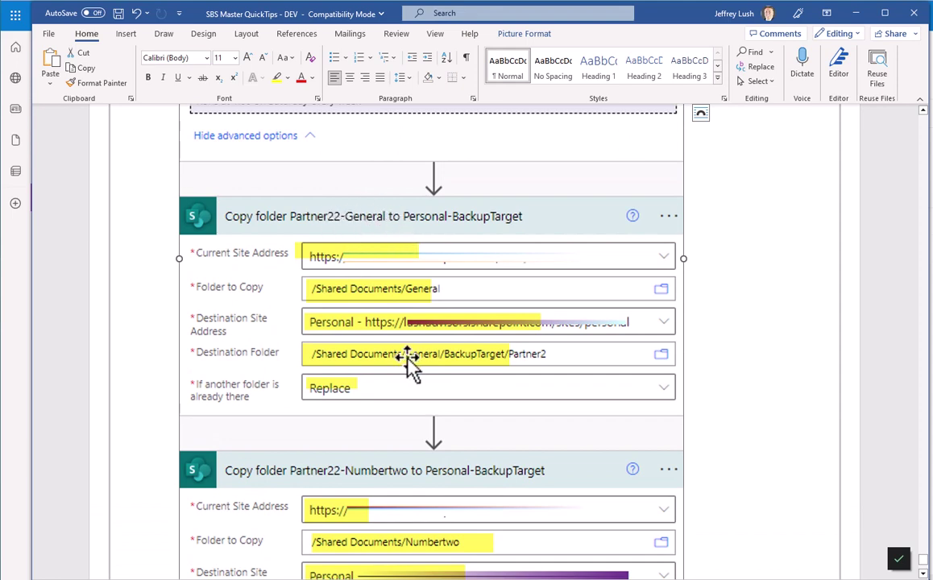
scroll(419, 363, "down", 6)
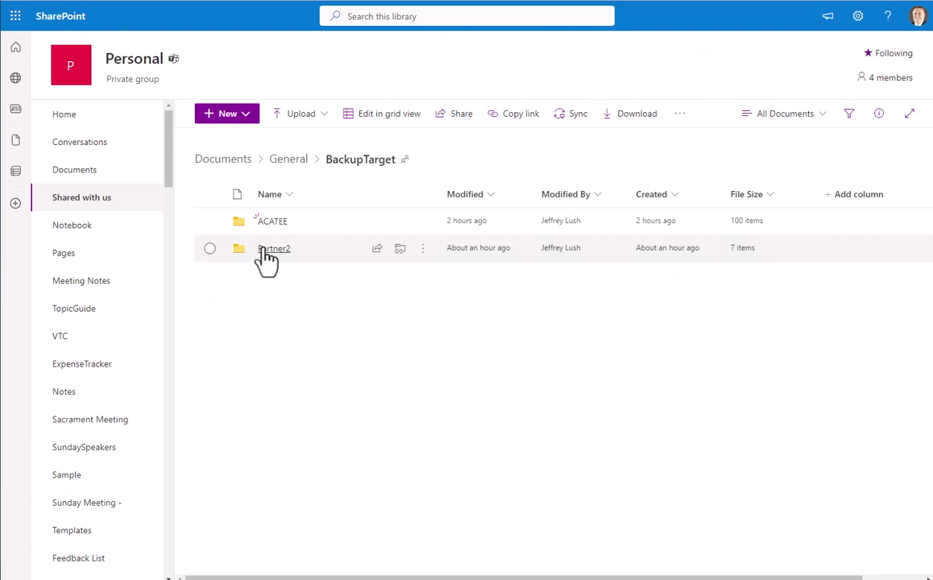
Open the Partner2 backup folder, then check the files in Teams' Numbertwo and General channels
left_click(266, 249)
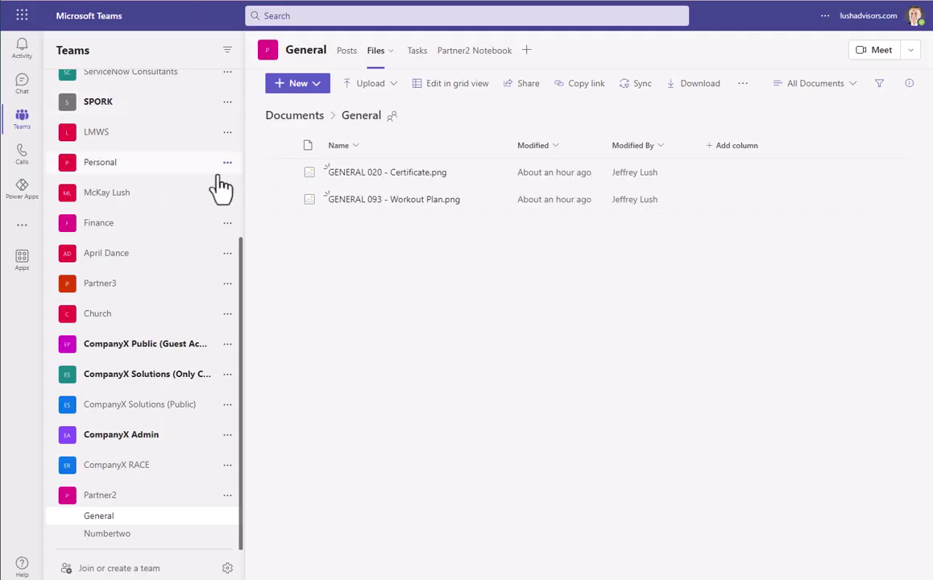
left_click(126, 535)
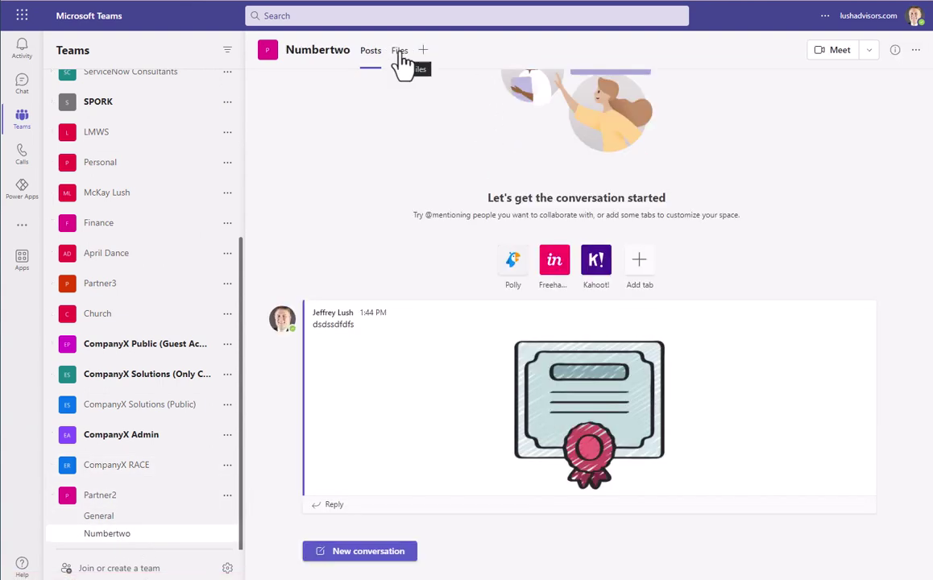
left_click(399, 52)
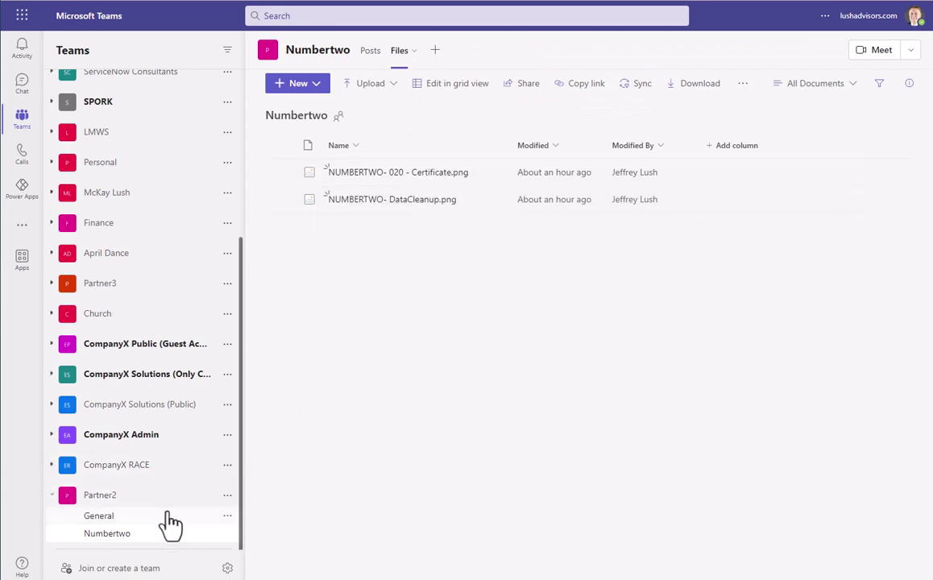
left_click(99, 515)
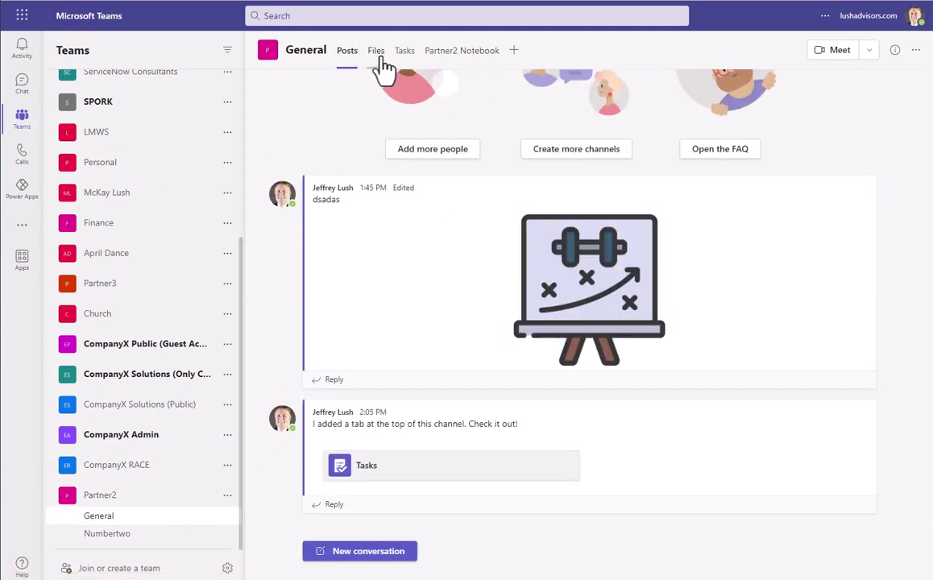
left_click(376, 52)
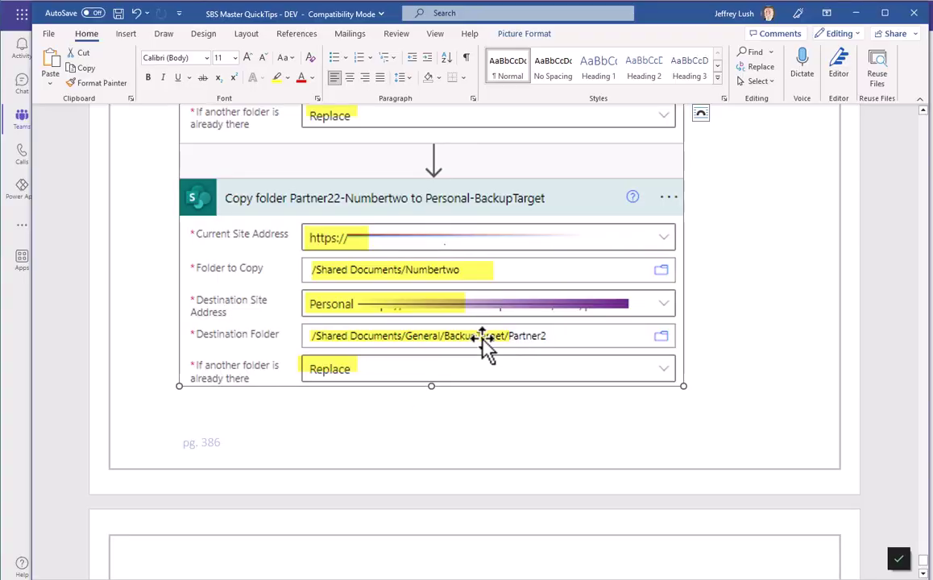
Scroll the QuickTips document down to the Get files (properties only) step in the Backup Files section
scroll(483, 338, "down", 10)
scroll(483, 338, "down", 1)
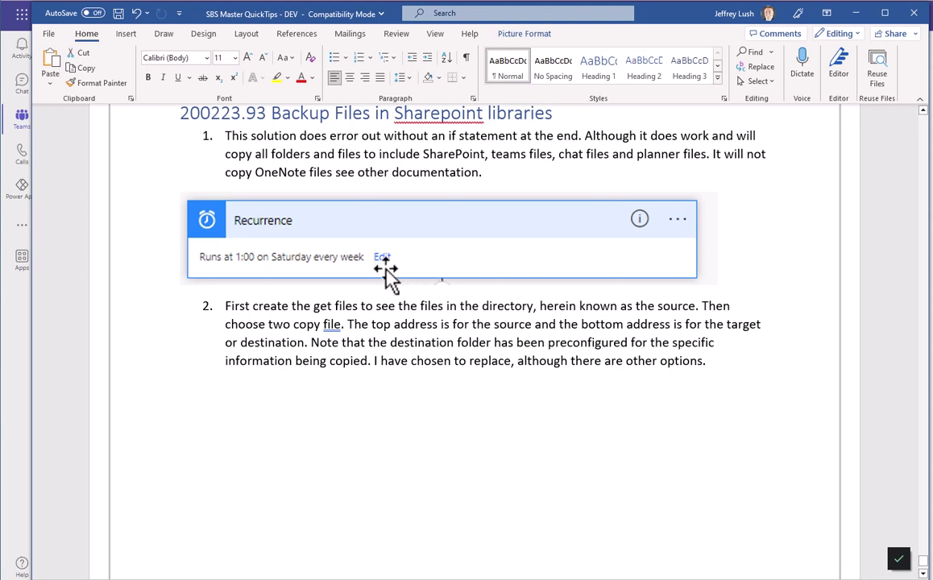
scroll(316, 267, "down", 6)
scroll(315, 273, "down", 15)
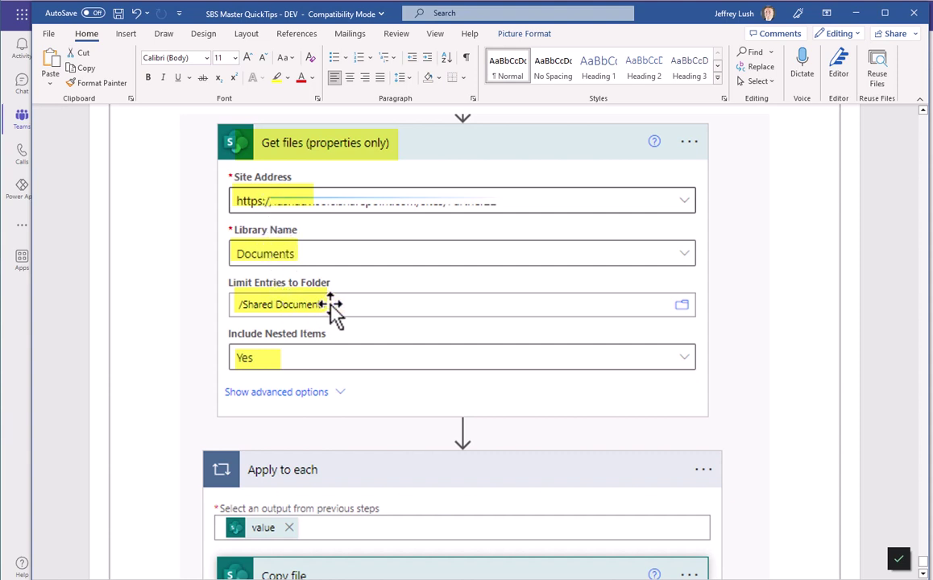
scroll(339, 306, "down", 6)
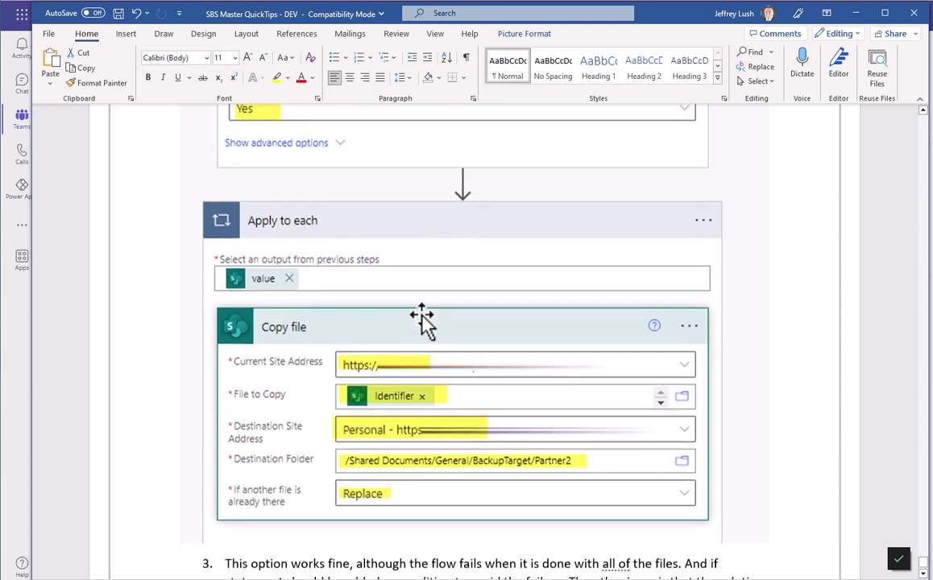
scroll(422, 316, "down", 3)
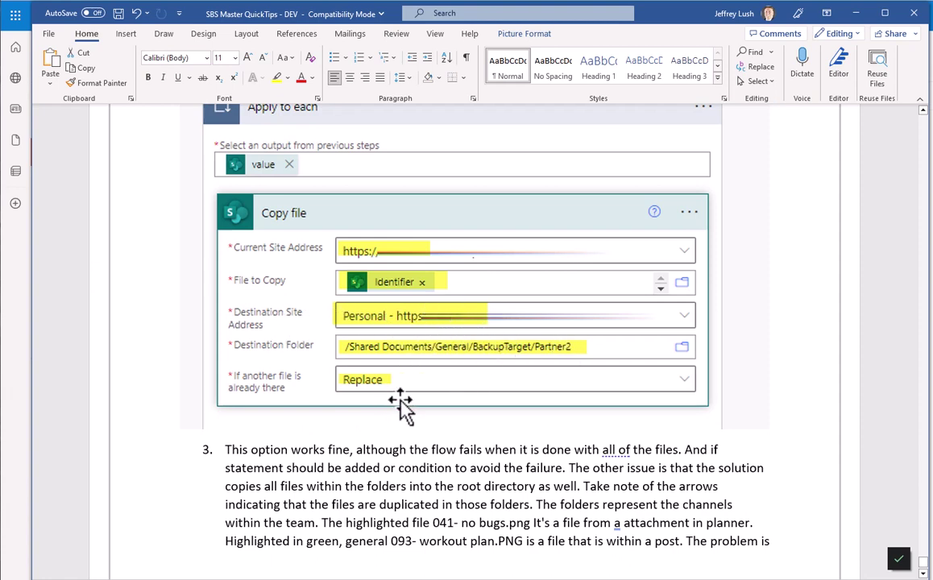
scroll(403, 403, "up", 2)
scroll(410, 400, "up", 10)
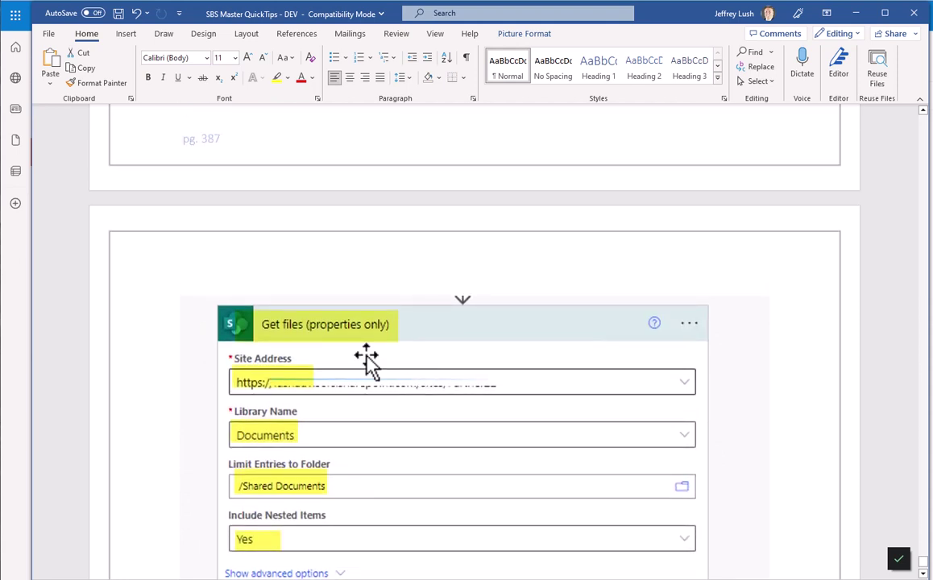
Review the documented flow screenshots, then show the details of 041 - No Bugs.png in Partner2 Documents
scroll(366, 363, "up", 20)
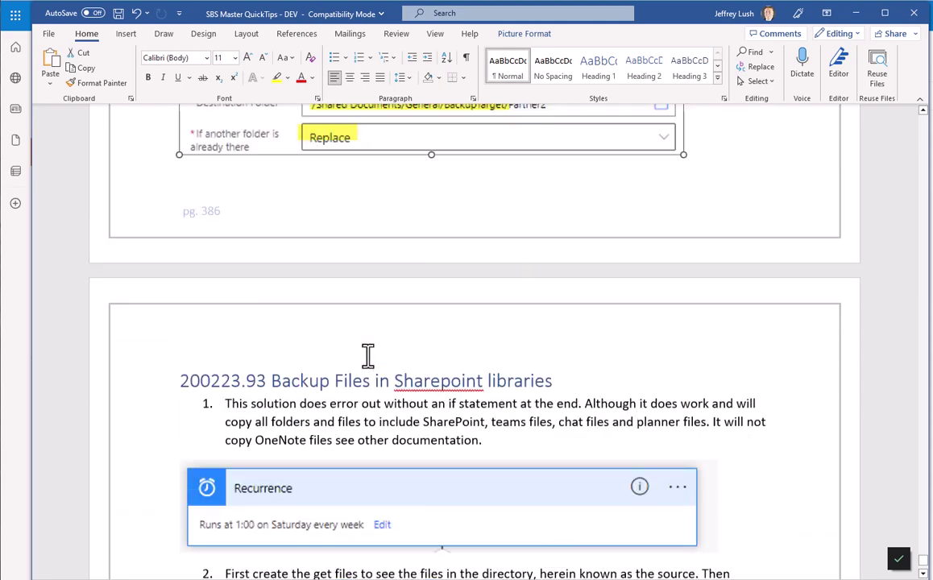
scroll(366, 362, "up", 5)
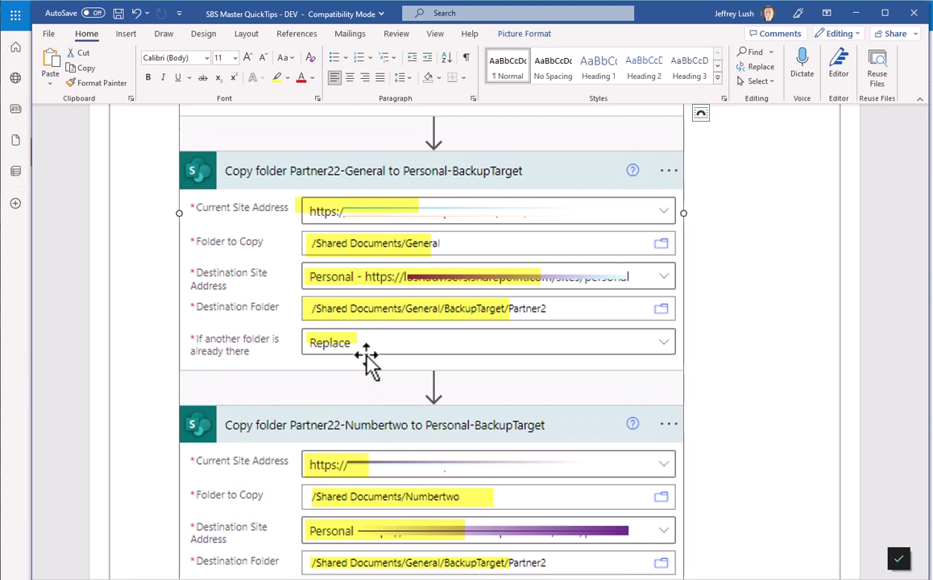
scroll(495, 322, "down", 5)
scroll(499, 330, "up", 2)
scroll(499, 330, "up", 3)
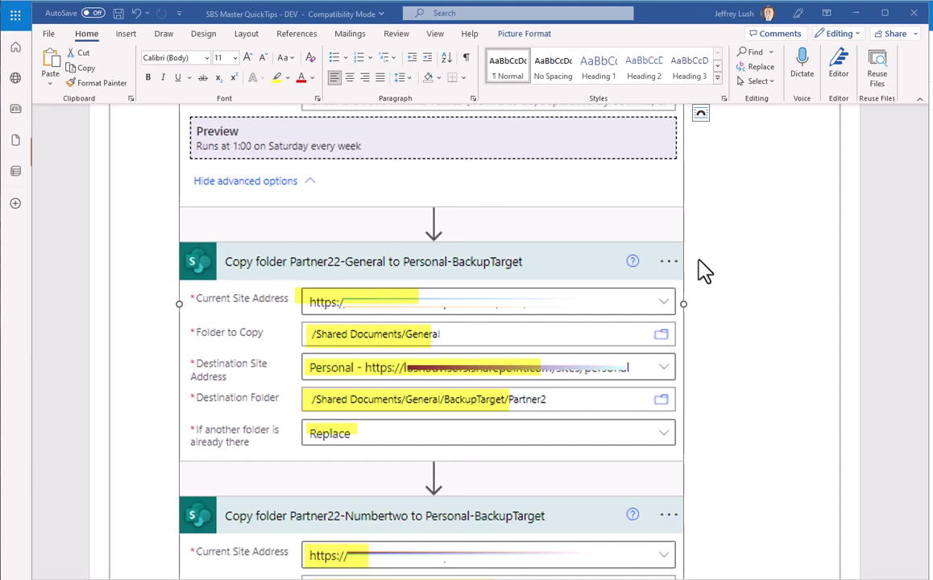
scroll(703, 272, "down", 15)
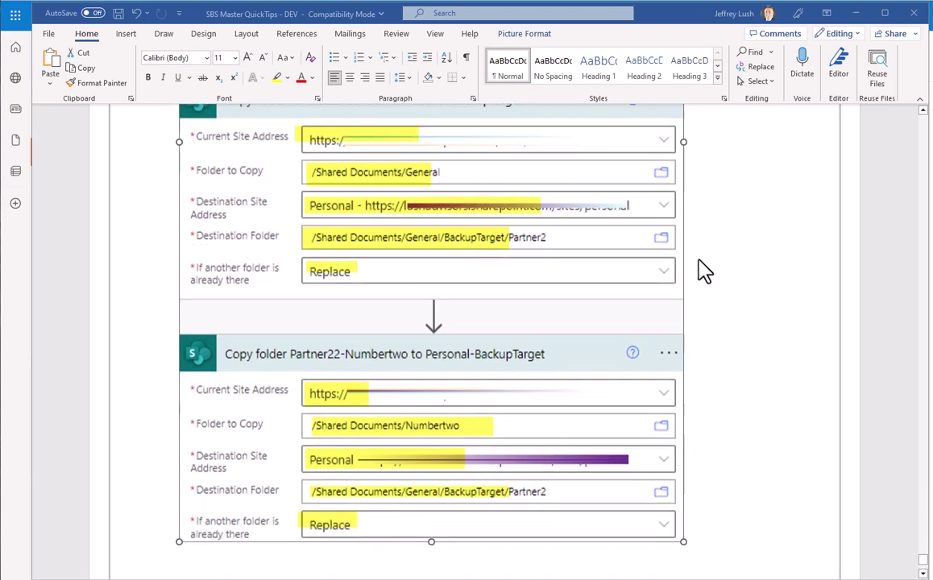
scroll(703, 274, "down", 15)
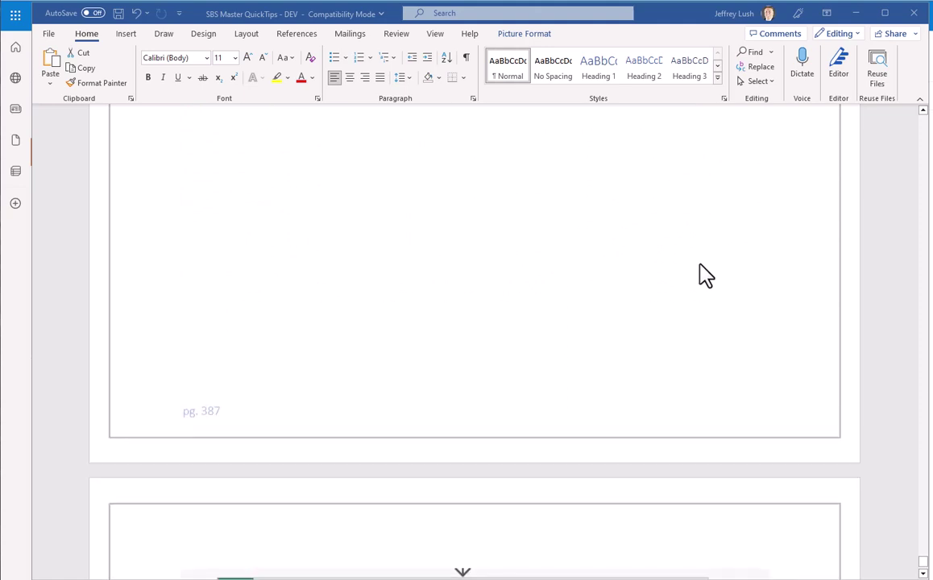
scroll(703, 278, "down", 8)
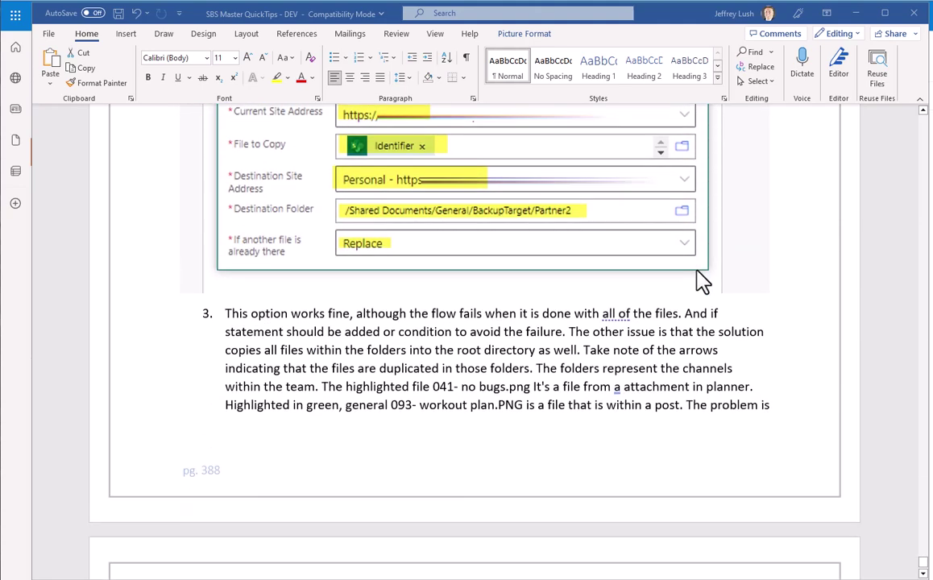
scroll(700, 278, "up", 15)
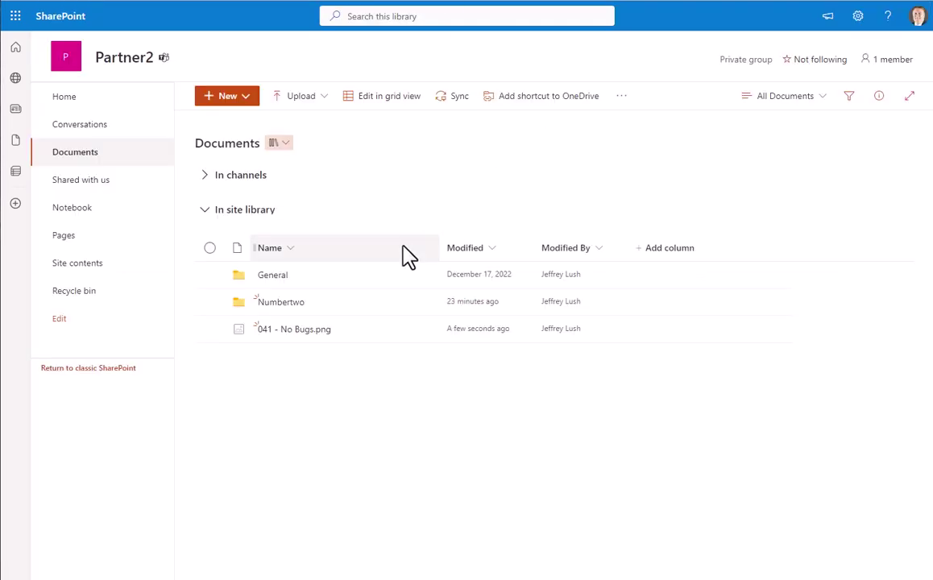
mouse_move(296, 331)
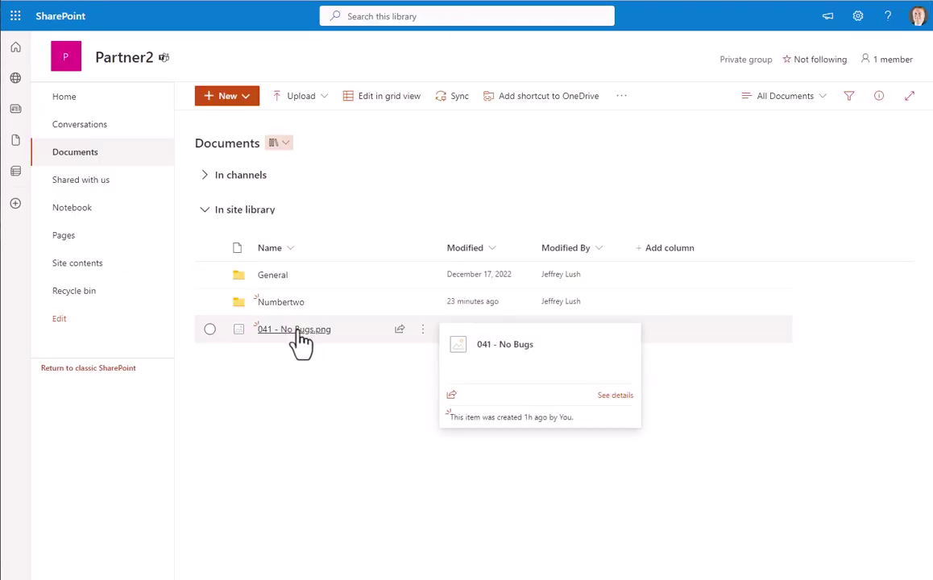